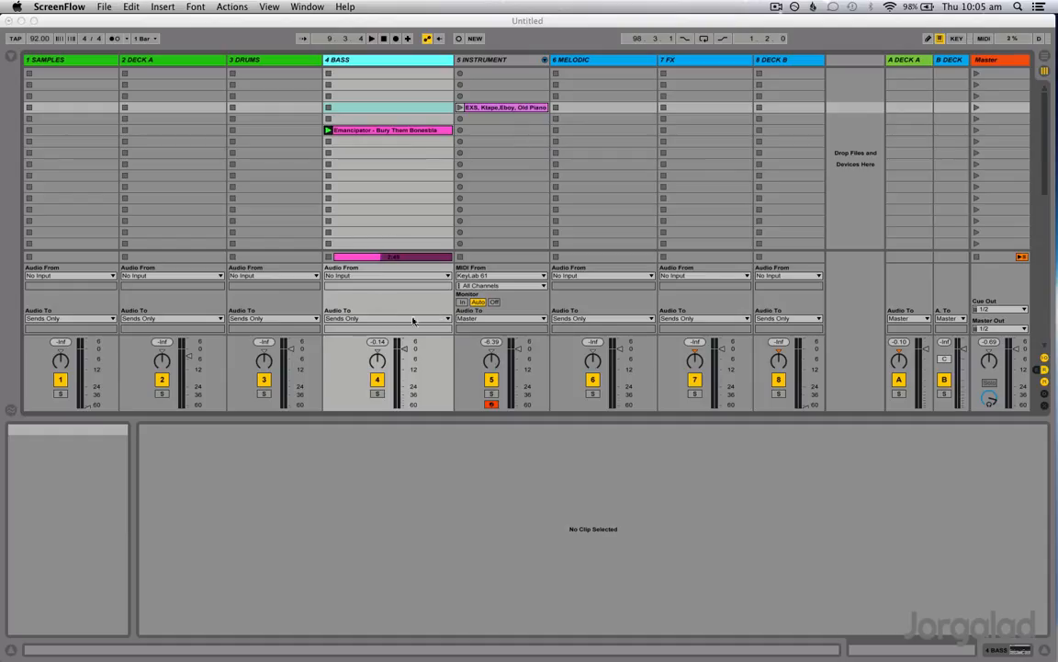
# Launch the Emancipator clip on the 4 BASS track and show its waveform in the clip view
pyautogui.click(382, 130)
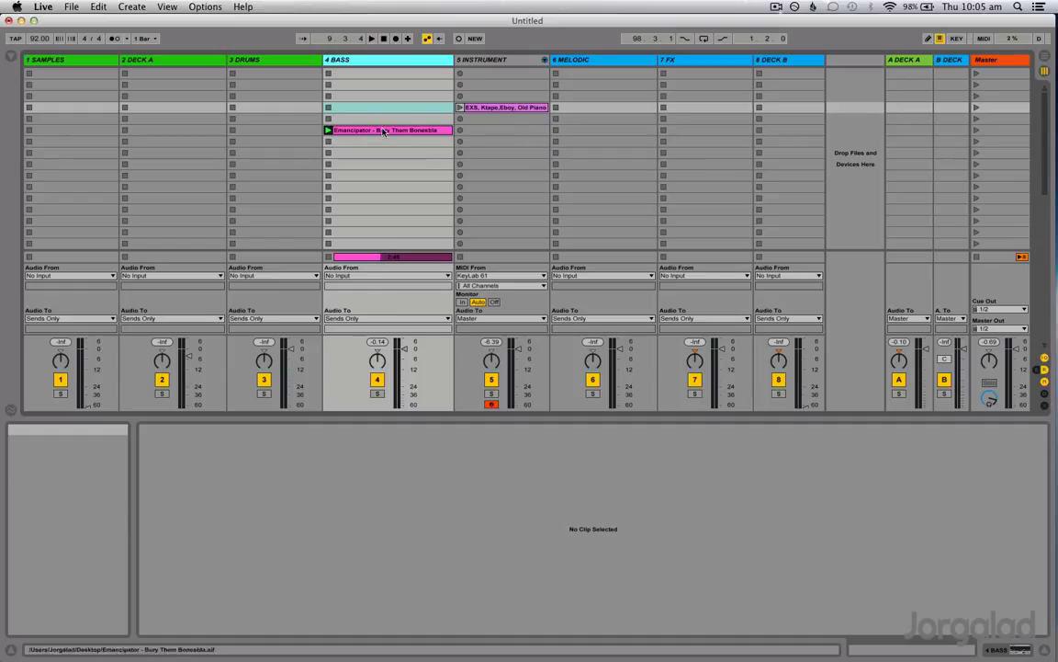
pyautogui.click(402, 356)
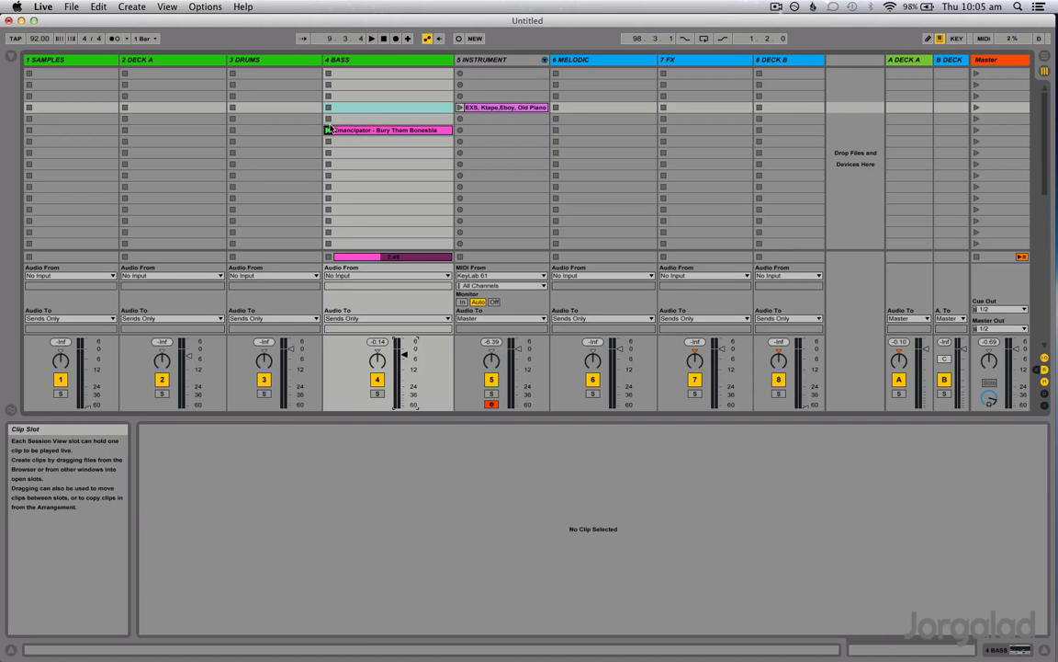
pyautogui.click(328, 130)
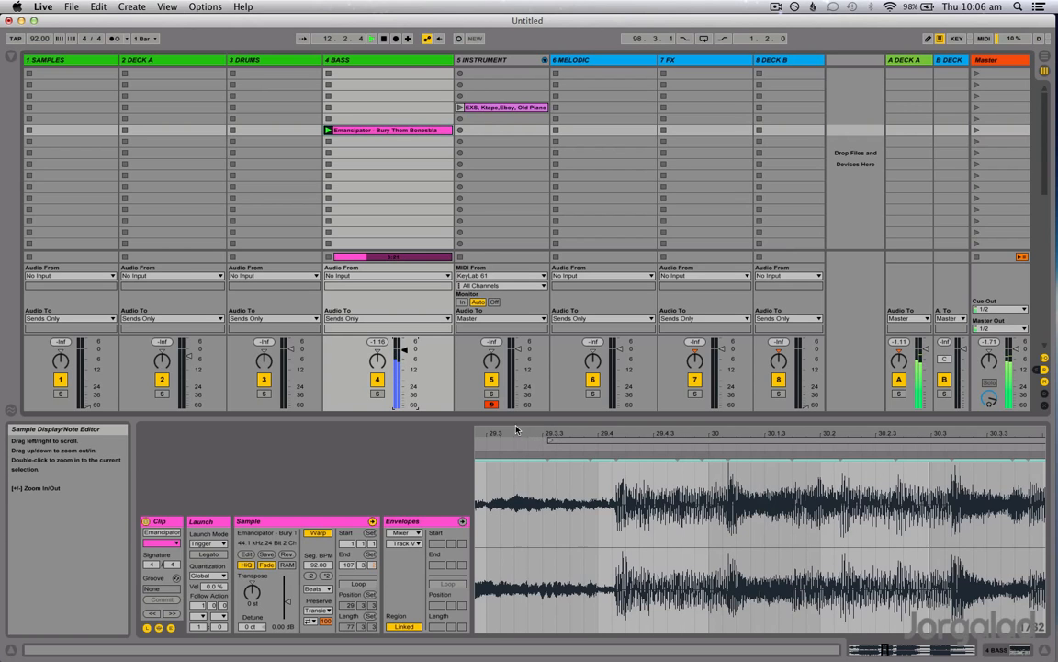
# Move the clip's loop start to about 37.4, just before the quiet section of the waveform
pyautogui.moveTo(518, 430); pyautogui.dragTo(518, 342)
pyautogui.moveTo(519, 450)
pyautogui.mouseDown()
pyautogui.moveTo(694, 459)
pyautogui.moveTo(716, 450)
pyautogui.moveTo(715, 468)
pyautogui.mouseUp()
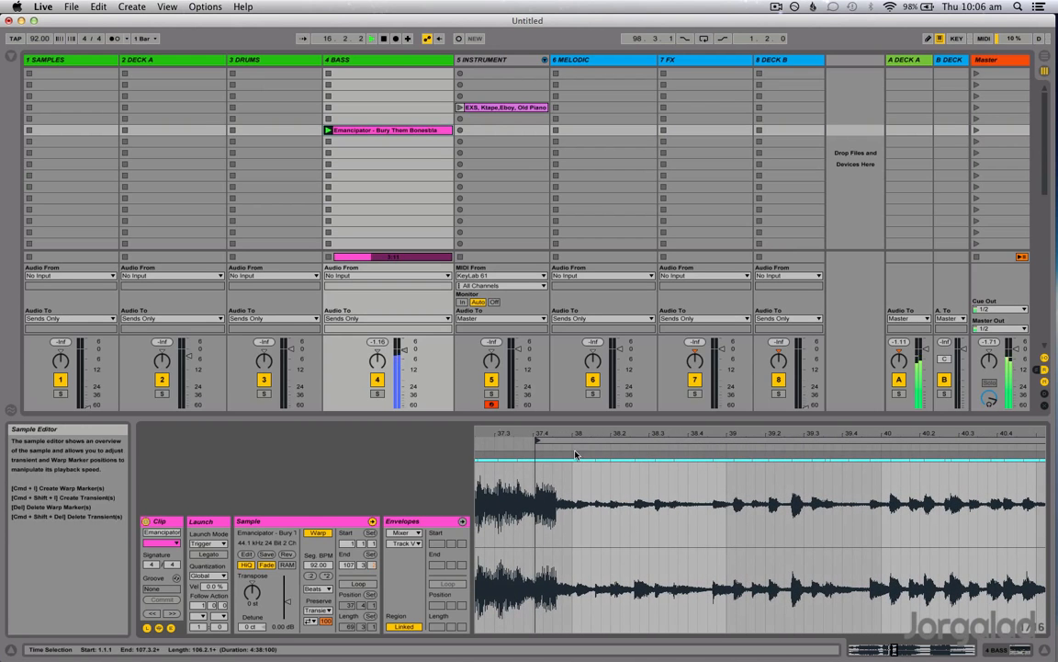
# Lower the 4 BASS track volume to -22.0 dB
pyautogui.moveTo(405, 350); pyautogui.dragTo(405, 385)
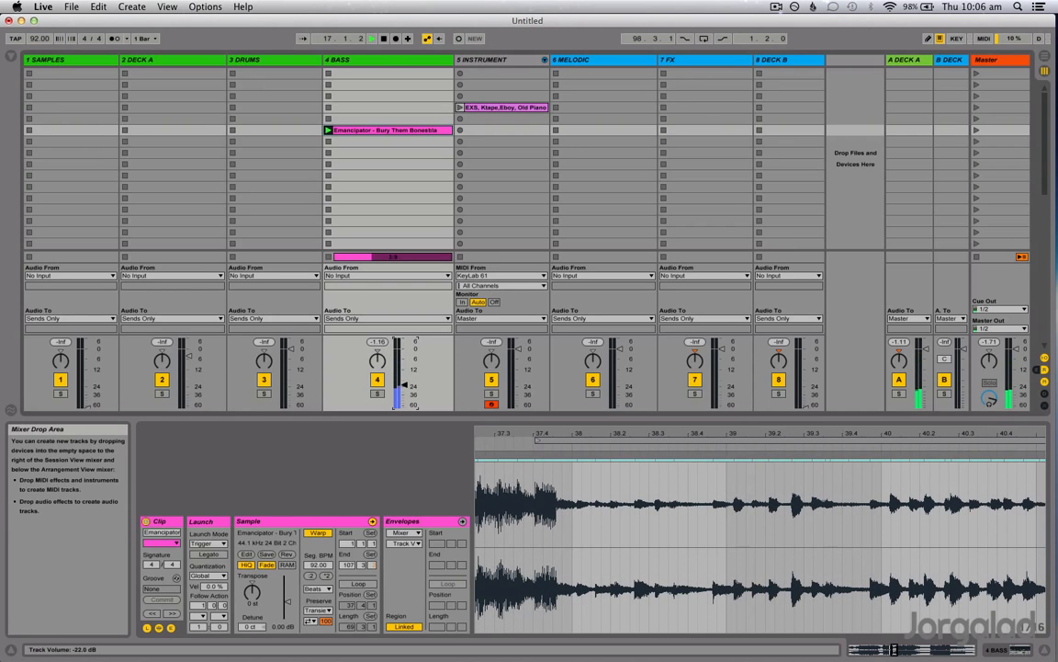
pyautogui.press('XF86AudioLowerVolume')
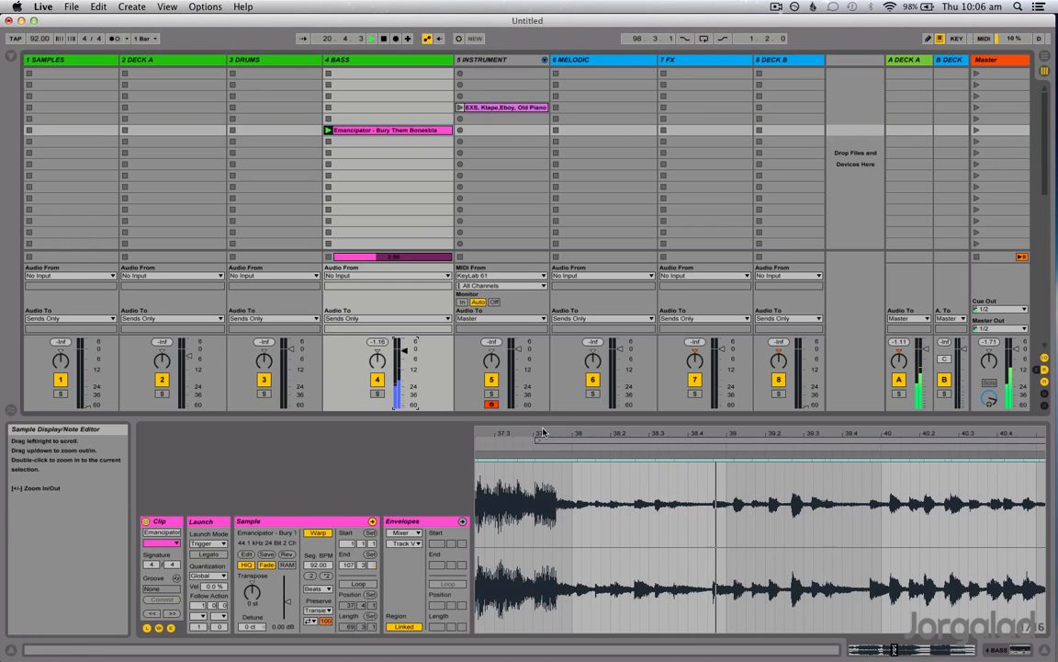
# Pull the clip's loop end back from the end of the song to about bar 46, and stop playback
pyautogui.moveTo(542, 431)
pyautogui.mouseDown()
pyautogui.moveTo(539, 469)
pyautogui.moveTo(539, 444)
pyautogui.moveTo(582, 450)
pyautogui.moveTo(580, 289)
pyautogui.mouseUp()
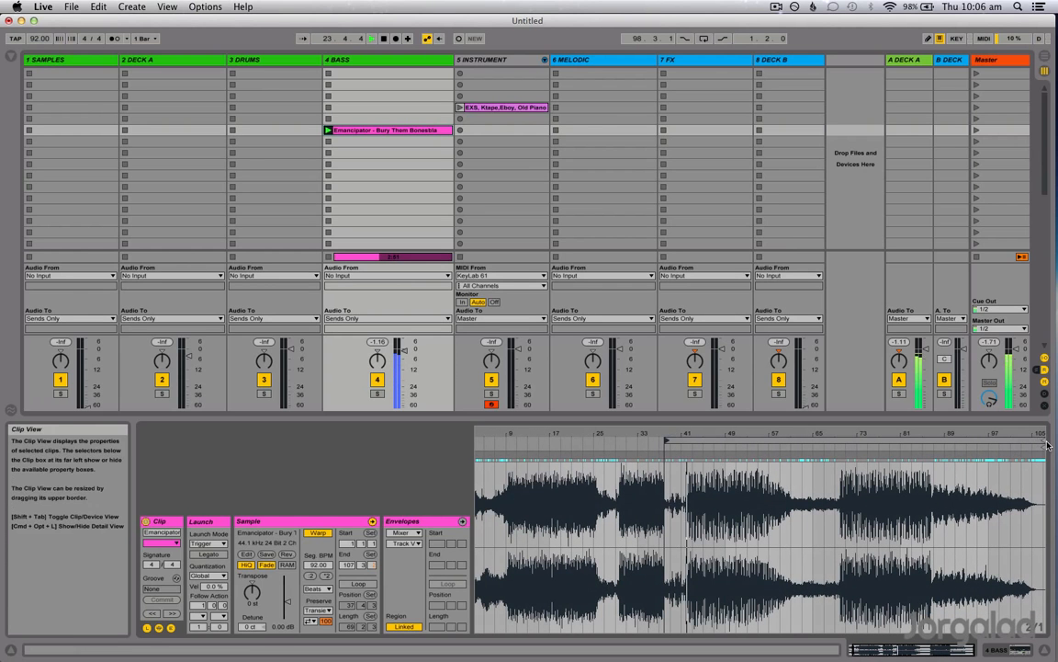
pyautogui.moveTo(1039, 441)
pyautogui.mouseDown()
pyautogui.moveTo(919, 443)
pyautogui.moveTo(731, 496)
pyautogui.mouseUp()
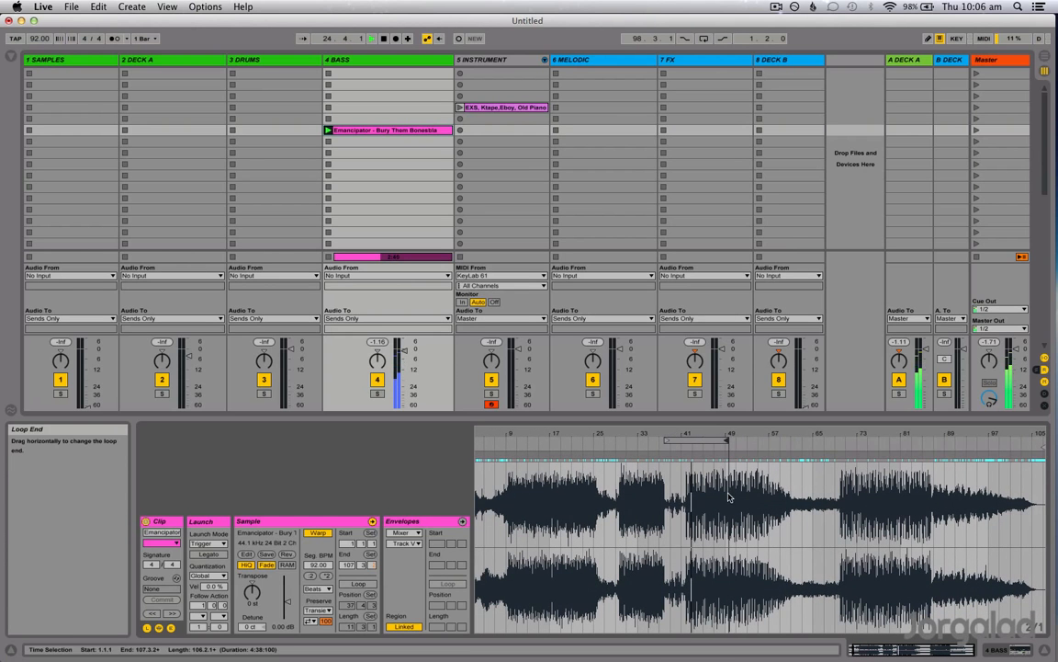
pyautogui.moveTo(695, 438); pyautogui.dragTo(696, 496)
pyautogui.moveTo(811, 444)
pyautogui.mouseDown()
pyautogui.moveTo(764, 440)
pyautogui.moveTo(750, 453)
pyautogui.moveTo(754, 503)
pyautogui.mouseUp()
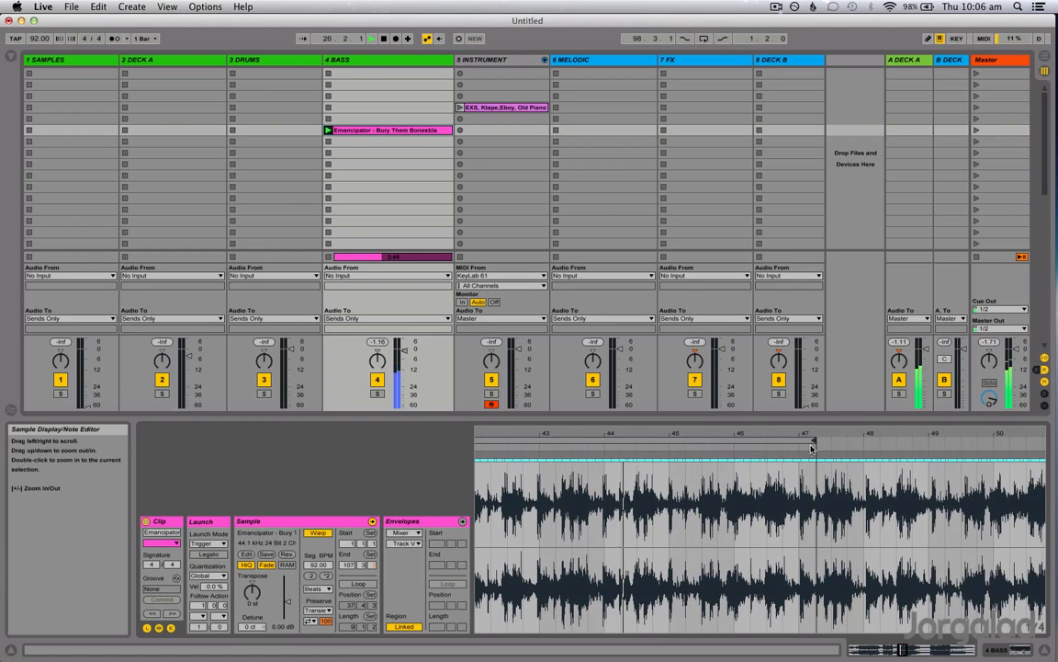
pyautogui.moveTo(812, 443)
pyautogui.mouseDown()
pyautogui.moveTo(702, 442)
pyautogui.moveTo(741, 444)
pyautogui.mouseUp()
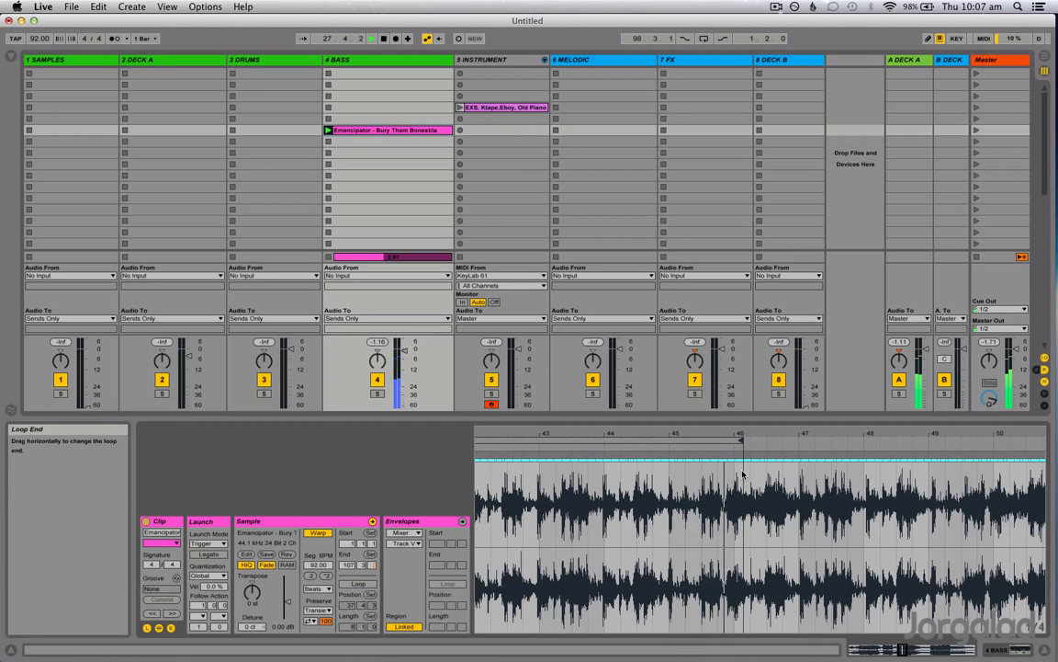
pyautogui.press('space')
# Set 1.1.1 at the start of the quiet section, on the note attack between 37.4.3 and 37.4.4
pyautogui.moveTo(730, 594); pyautogui.dragTo(895, 524)
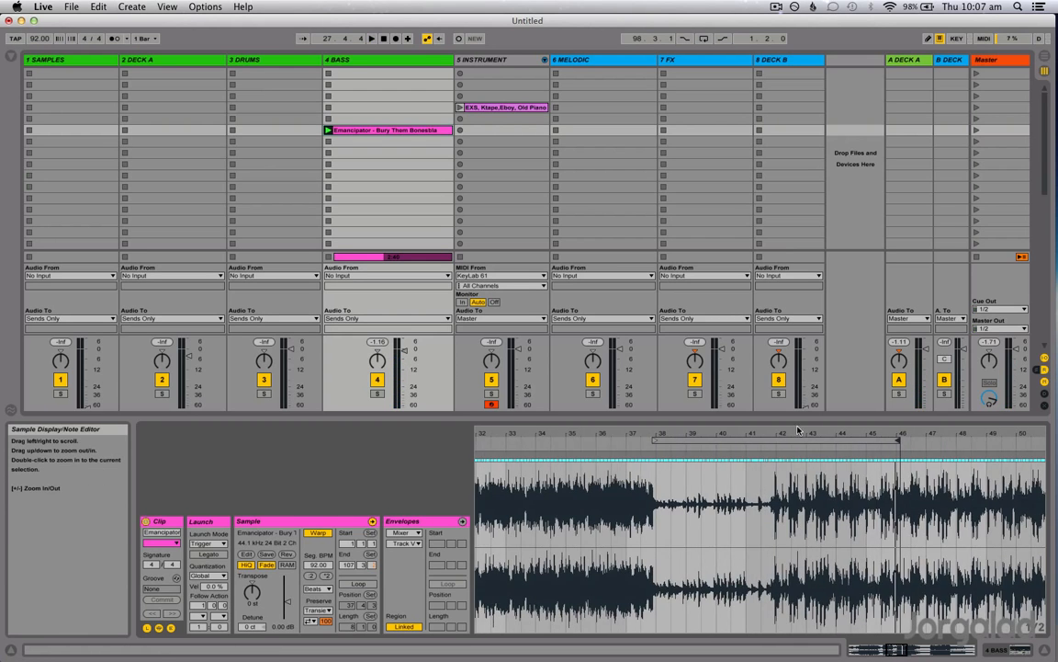
pyautogui.moveTo(668, 434); pyautogui.dragTo(673, 442)
pyautogui.moveTo(579, 433); pyautogui.dragTo(641, 434)
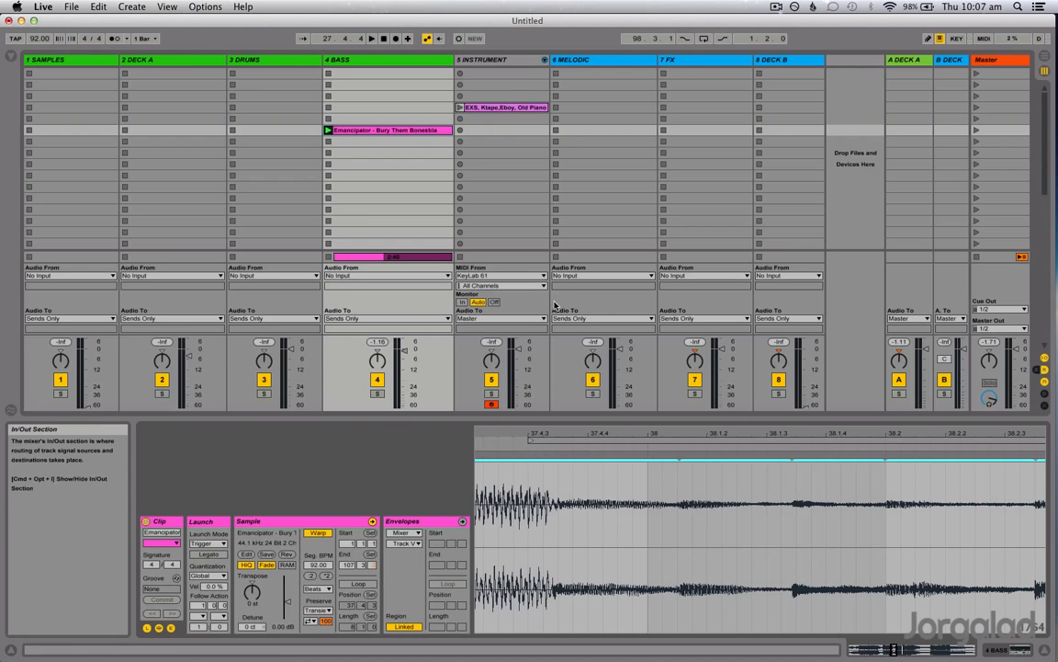
pyautogui.rightClick(562, 456)
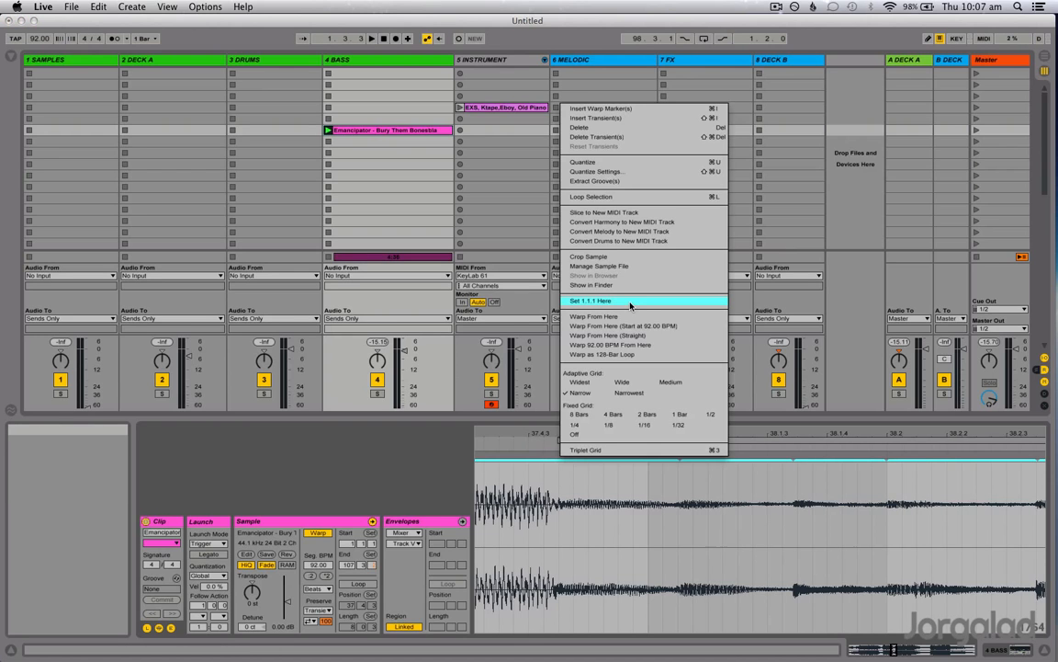
pyautogui.click(631, 303)
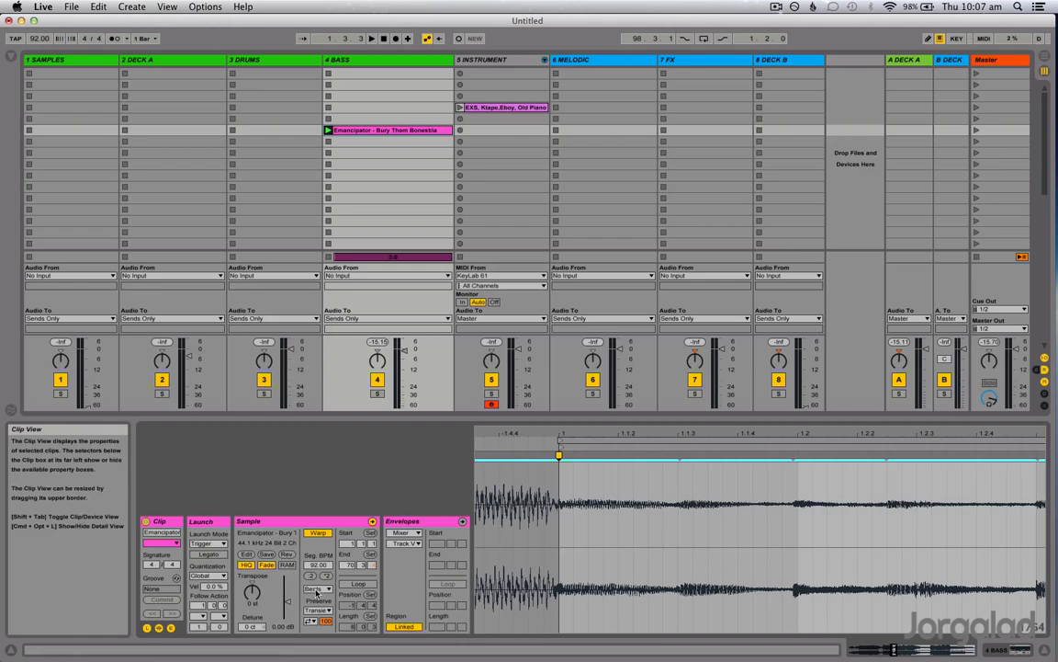
# Apply Warp From Here (Straight) from the 1.1.1 marker and start playback of the clip
pyautogui.rightClick(560, 450)
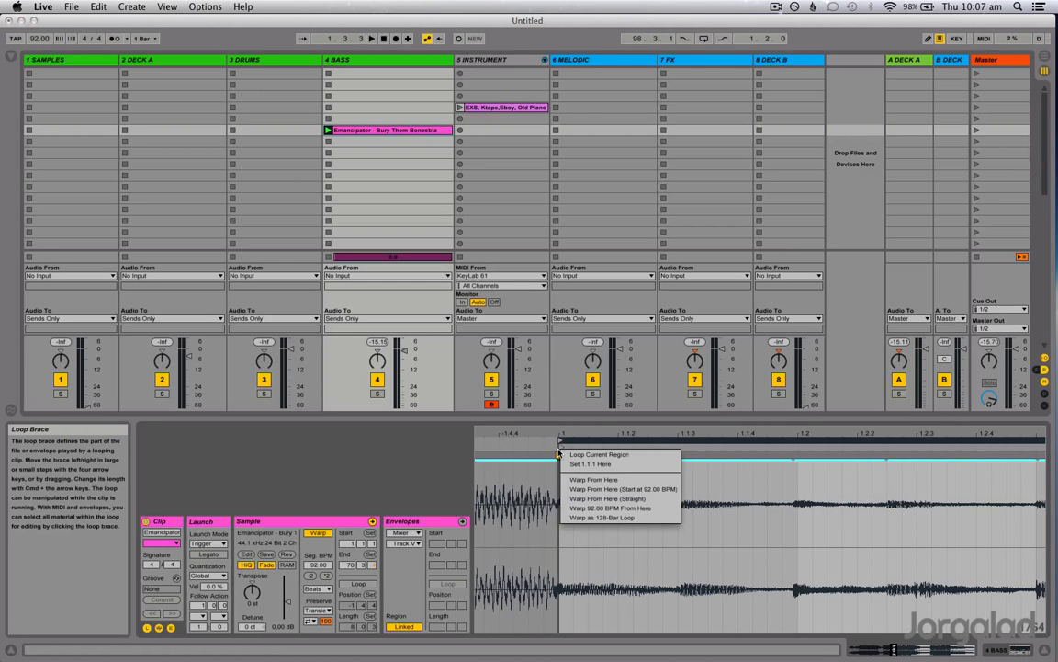
pyautogui.click(625, 498)
pyautogui.moveTo(605, 432)
pyautogui.mouseDown()
pyautogui.moveTo(605, 469)
pyautogui.moveTo(607, 432)
pyautogui.mouseUp()
pyautogui.press('space')
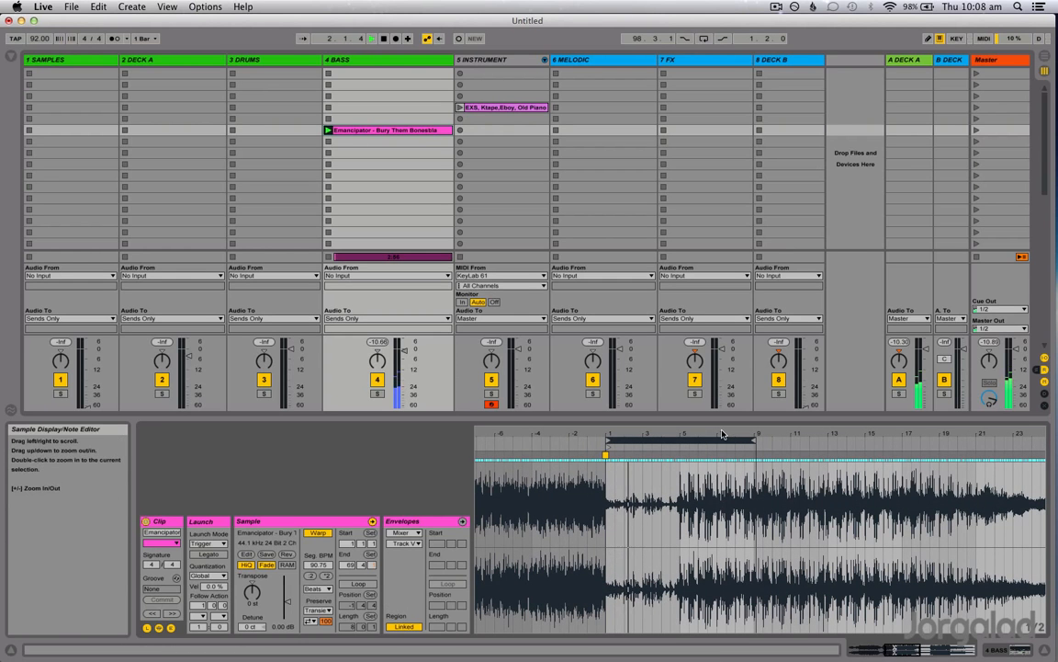
# Adjust the loop end to about bar 9 and turn on looping for the clip
pyautogui.moveTo(723, 433)
pyautogui.mouseDown()
pyautogui.moveTo(723, 468)
pyautogui.moveTo(704, 434)
pyautogui.mouseUp()
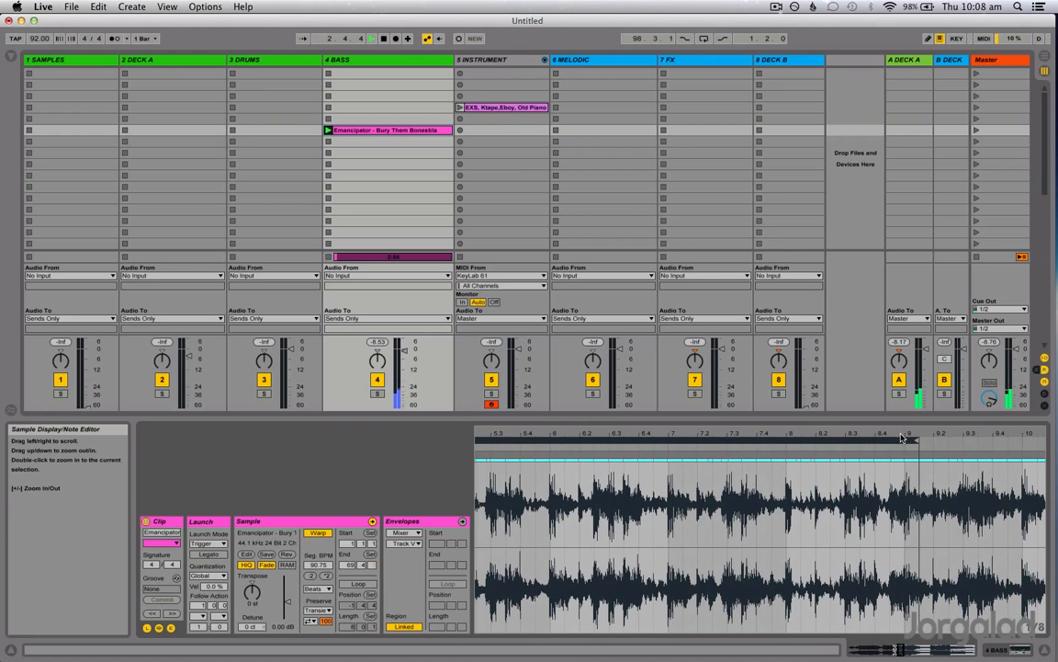
pyautogui.moveTo(919, 441)
pyautogui.mouseDown()
pyautogui.moveTo(850, 427)
pyautogui.moveTo(873, 431)
pyautogui.moveTo(873, 411)
pyautogui.mouseUp()
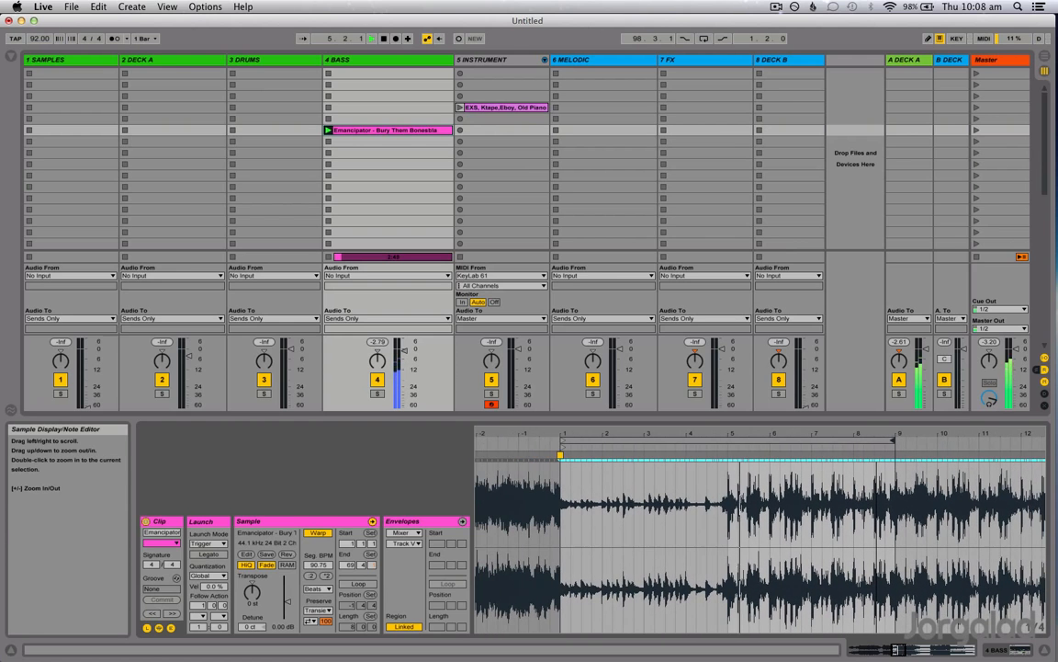
pyautogui.click(359, 584)
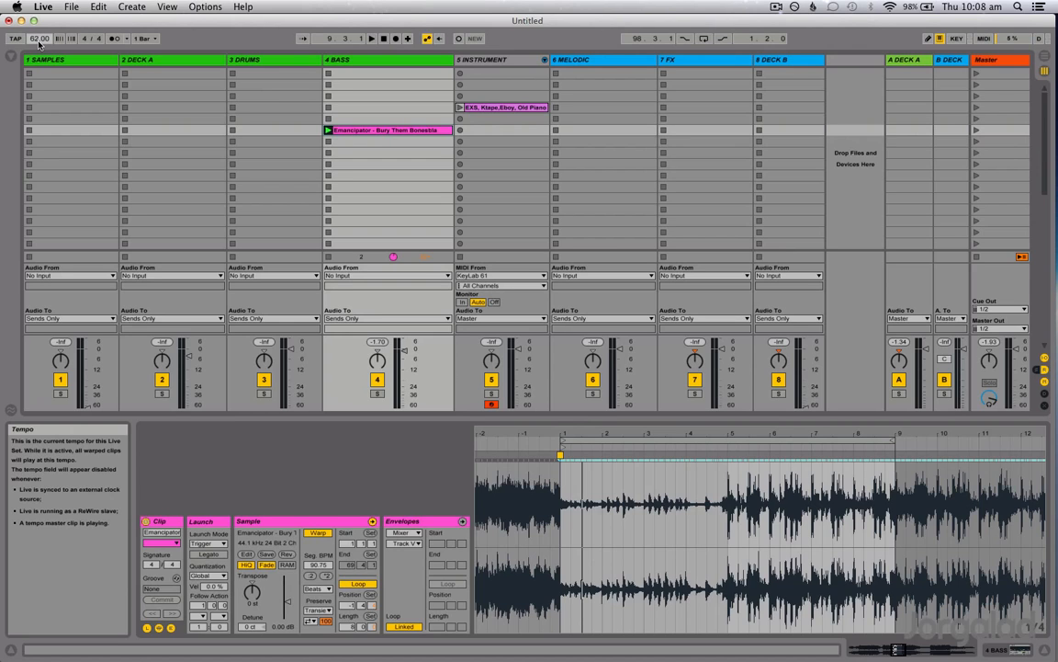
# Stop playback and set the Live Set's tempo to 68.00 BPM
pyautogui.press('space')
pyautogui.moveTo(38, 41); pyautogui.dragTo(38, 32)
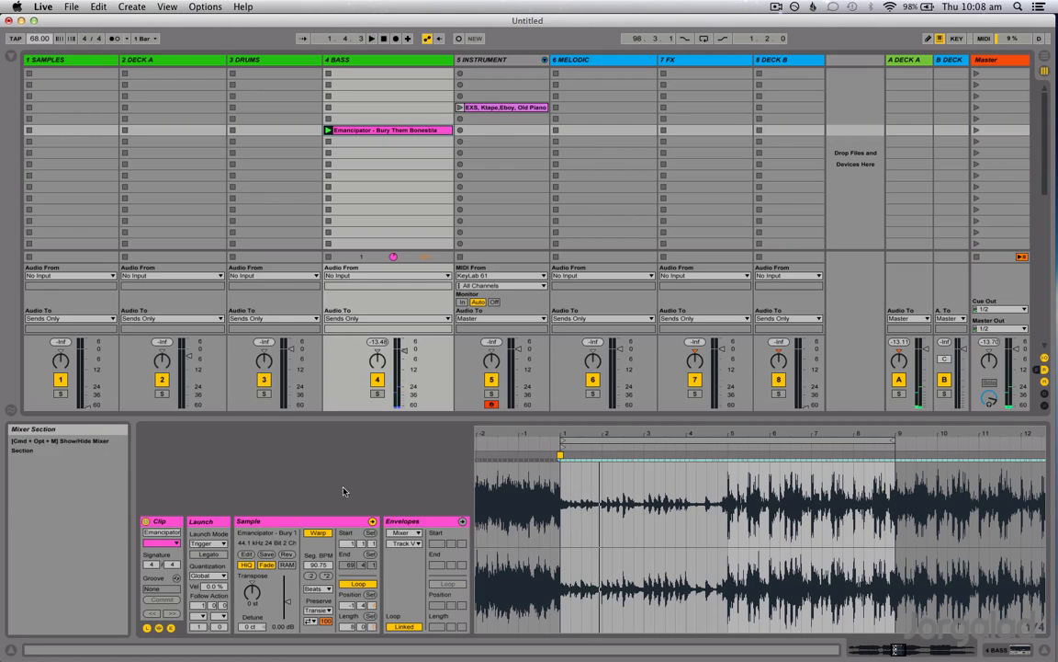
# Try the Re-Pitch warp mode on the clip, then return it to Beats
pyautogui.click(312, 589)
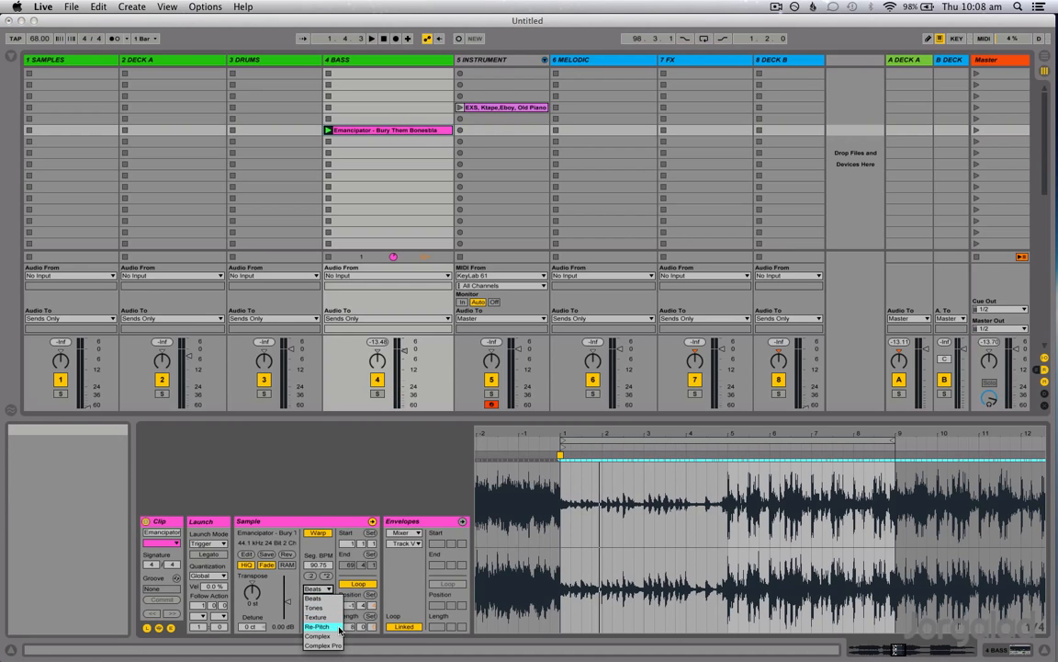
pyautogui.click(339, 626)
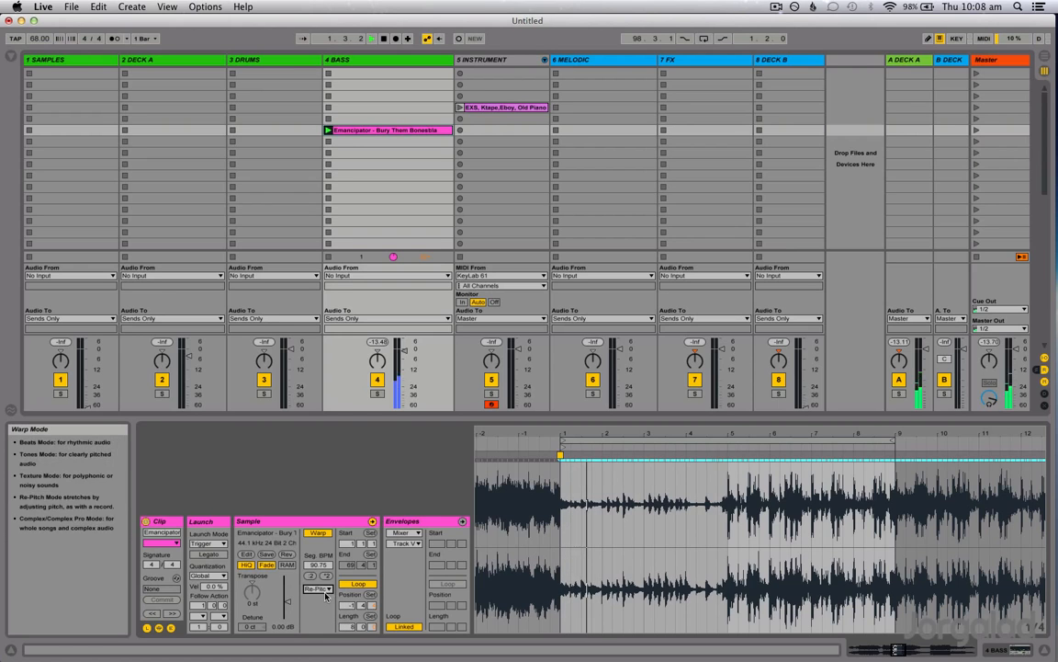
pyautogui.click(320, 590)
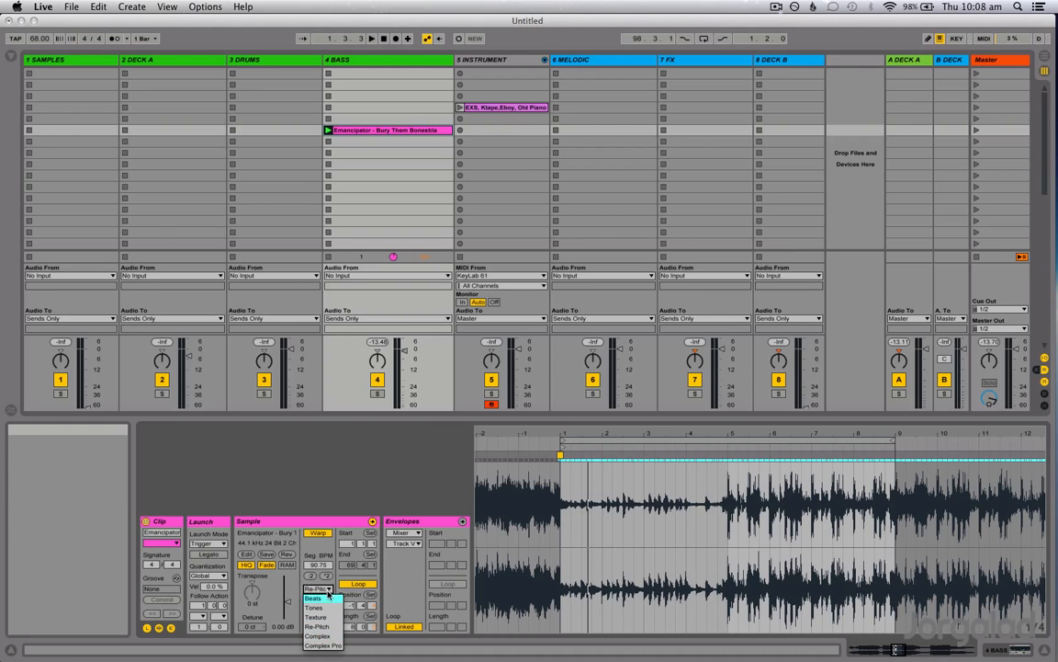
pyautogui.click(326, 597)
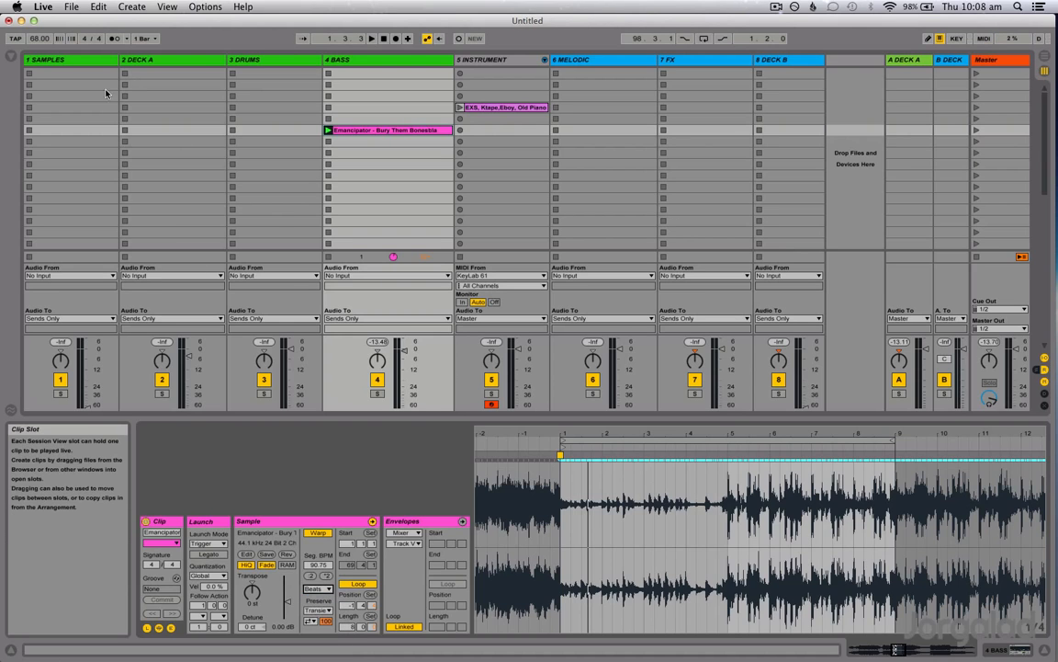
# Audition the opening of the looped sample repeatedly, starting and stopping playback to compare it with notes from the instrument track
pyautogui.press('space')
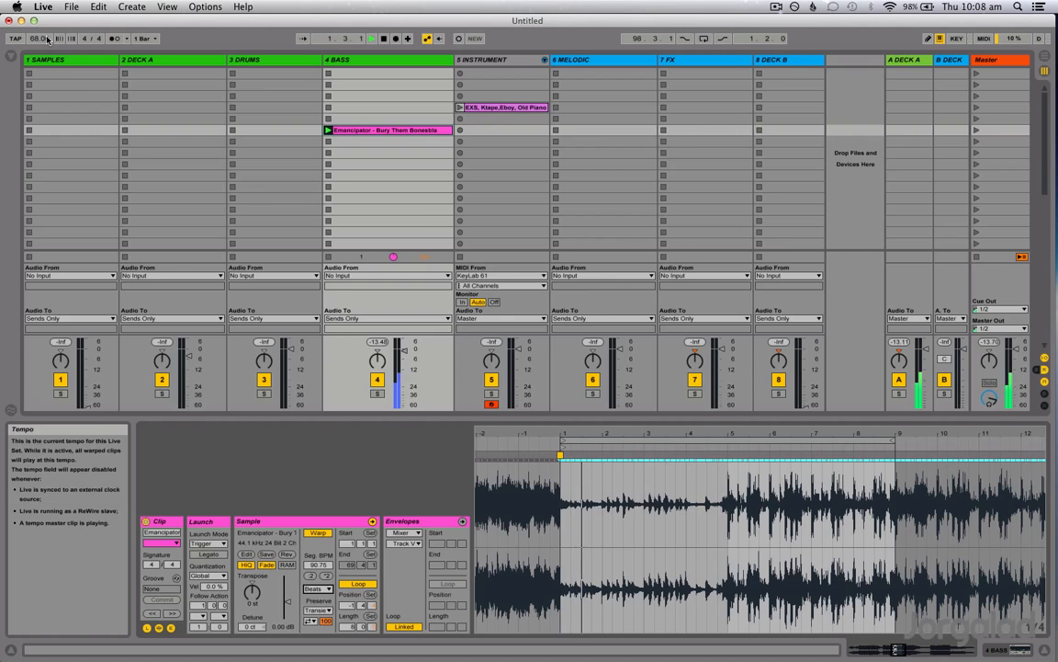
pyautogui.press('space')
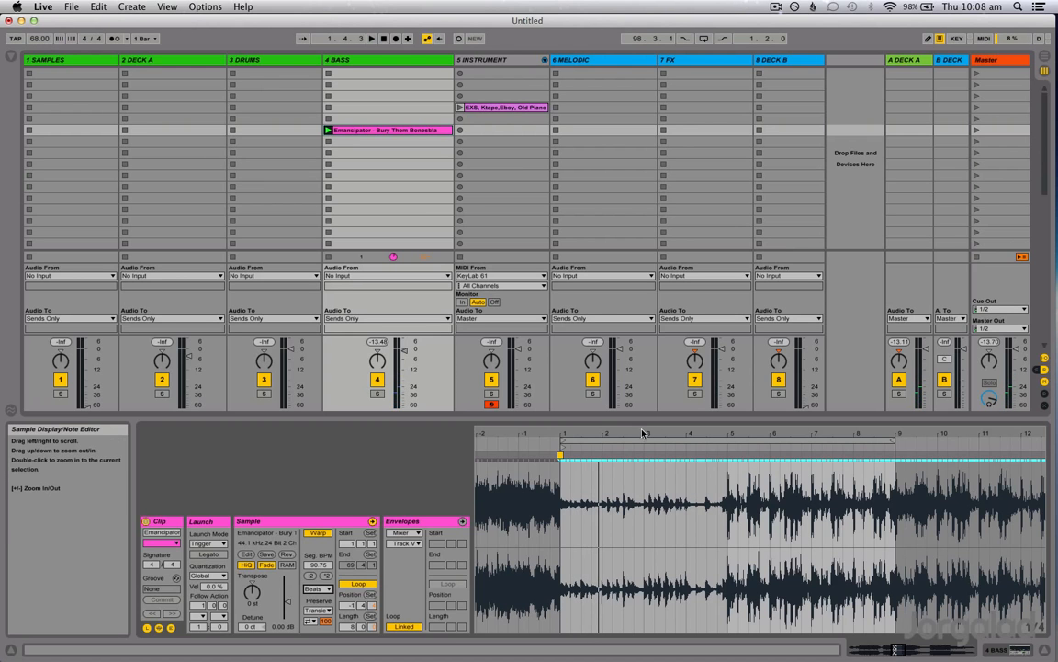
pyautogui.moveTo(643, 433); pyautogui.dragTo(592, 485)
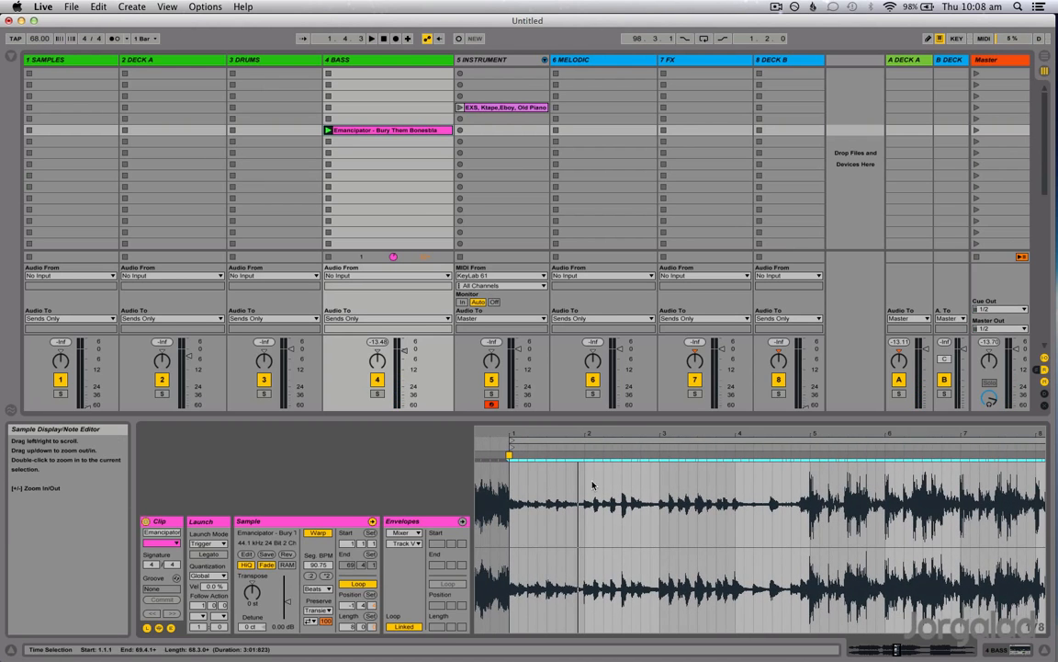
pyautogui.moveTo(587, 434)
pyautogui.mouseDown()
pyautogui.moveTo(601, 443)
pyautogui.moveTo(603, 433)
pyautogui.mouseUp()
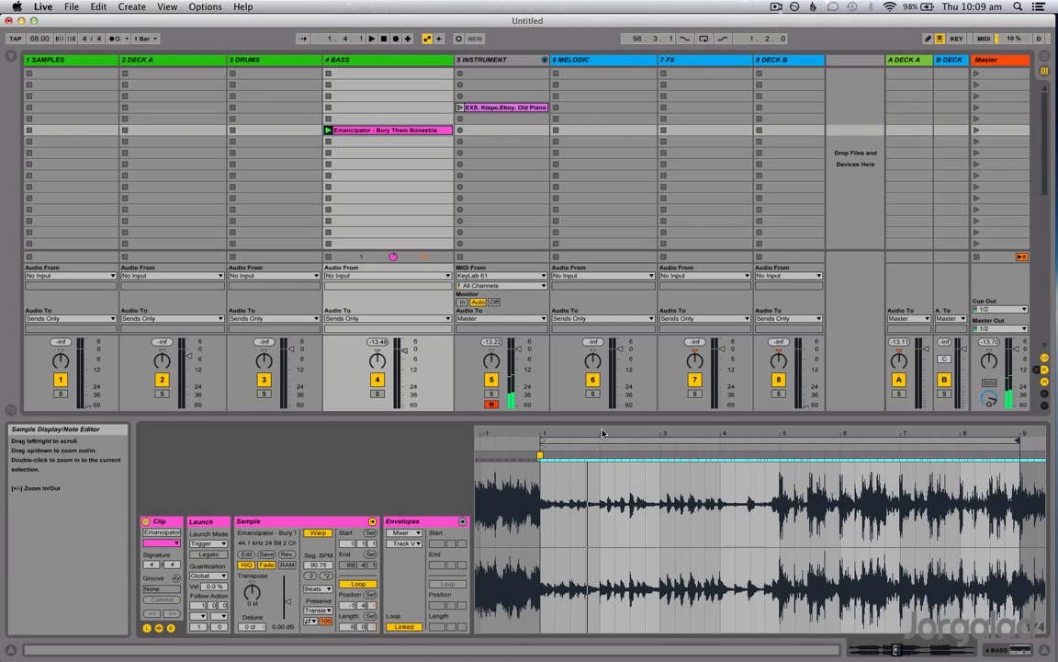
pyautogui.press('space')
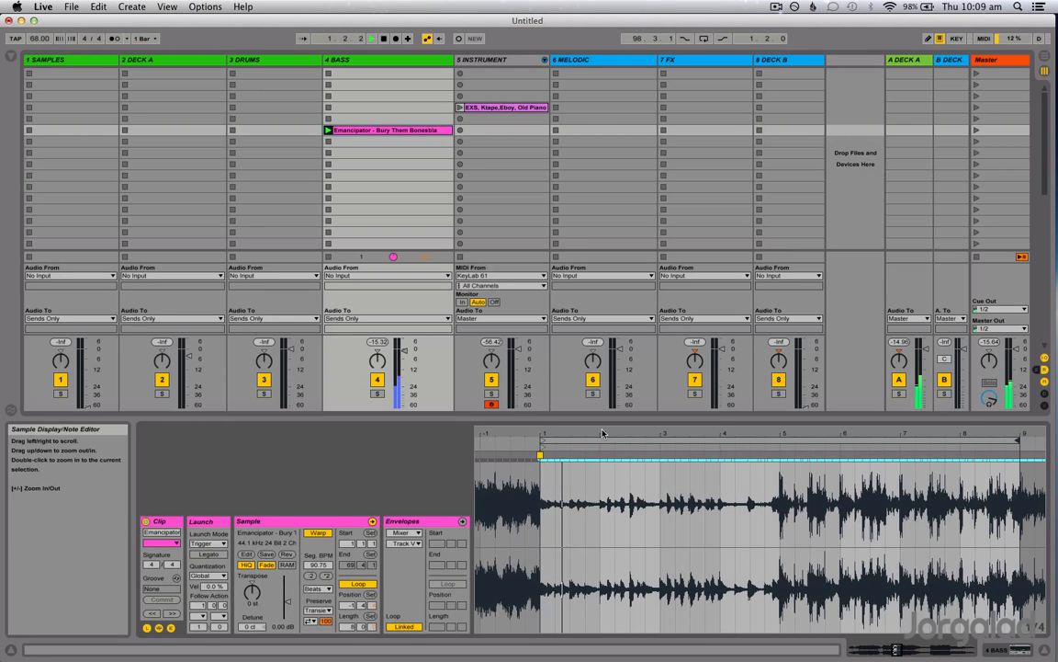
pyautogui.press('space')
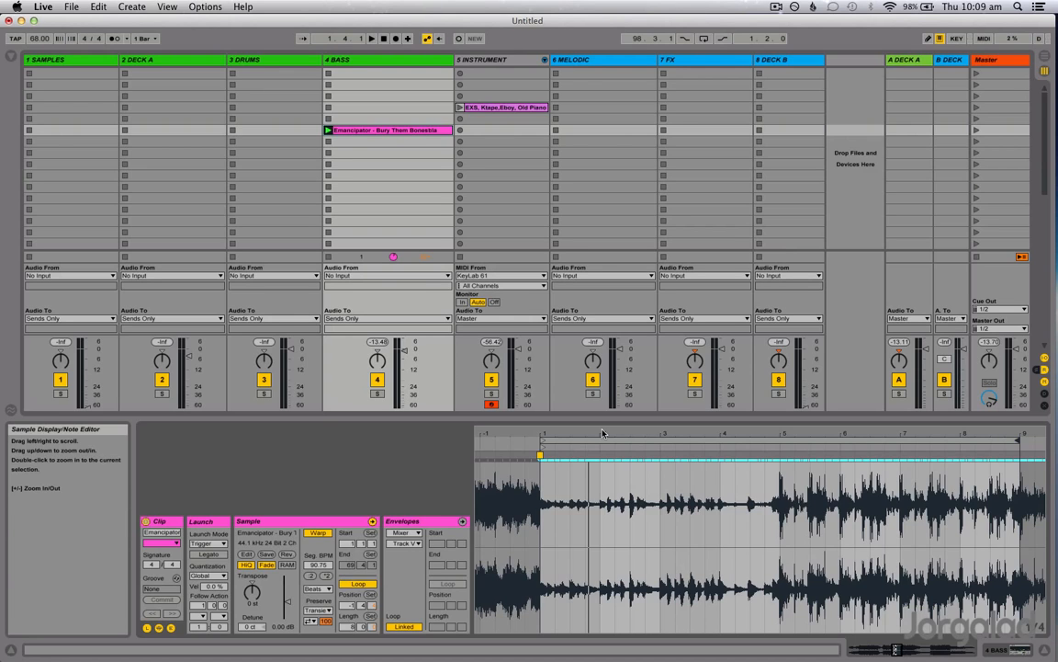
pyautogui.press('space')
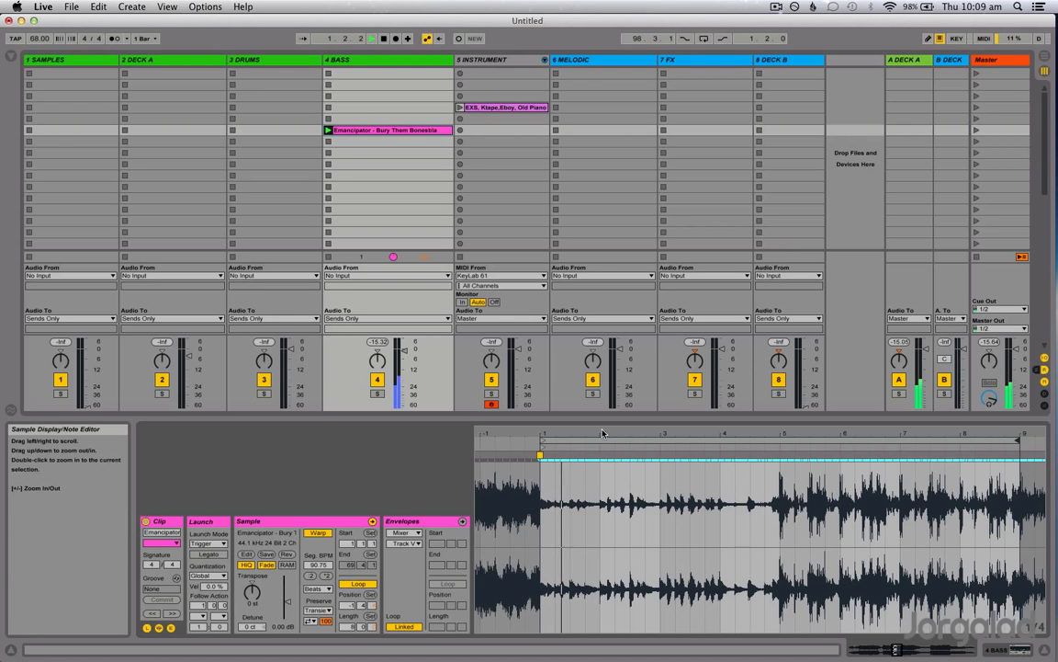
pyautogui.press('space')
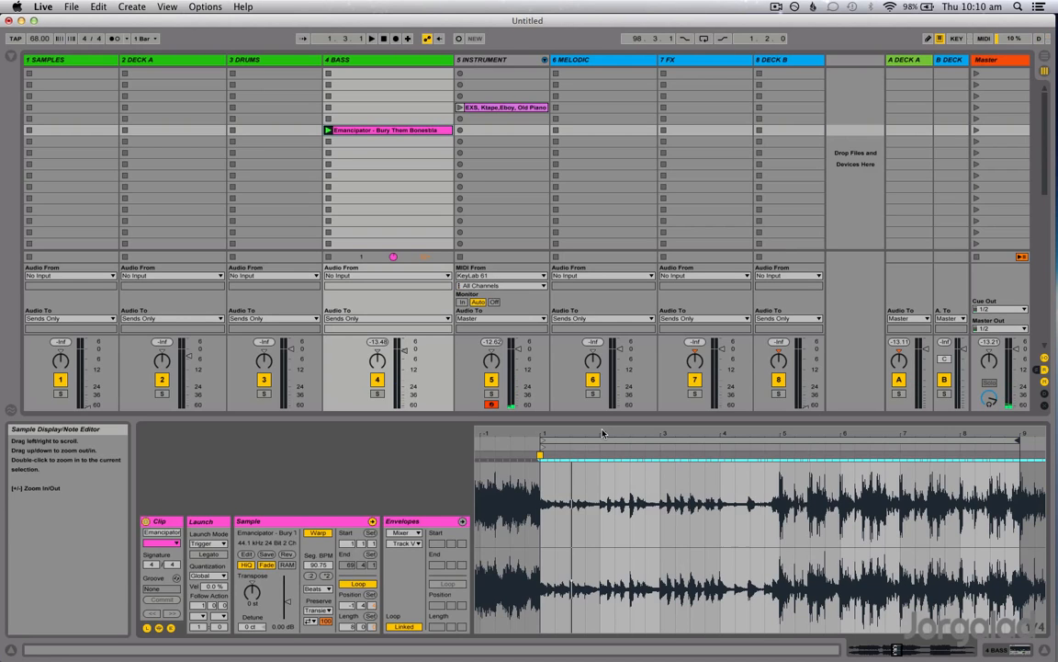
pyautogui.press('space')
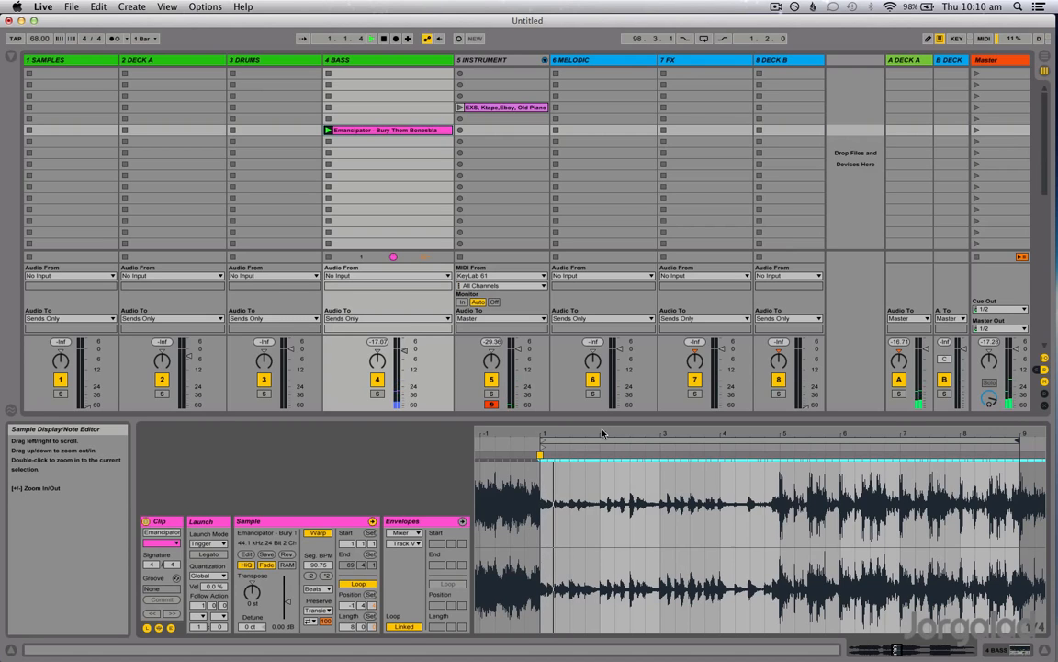
pyautogui.press('space')
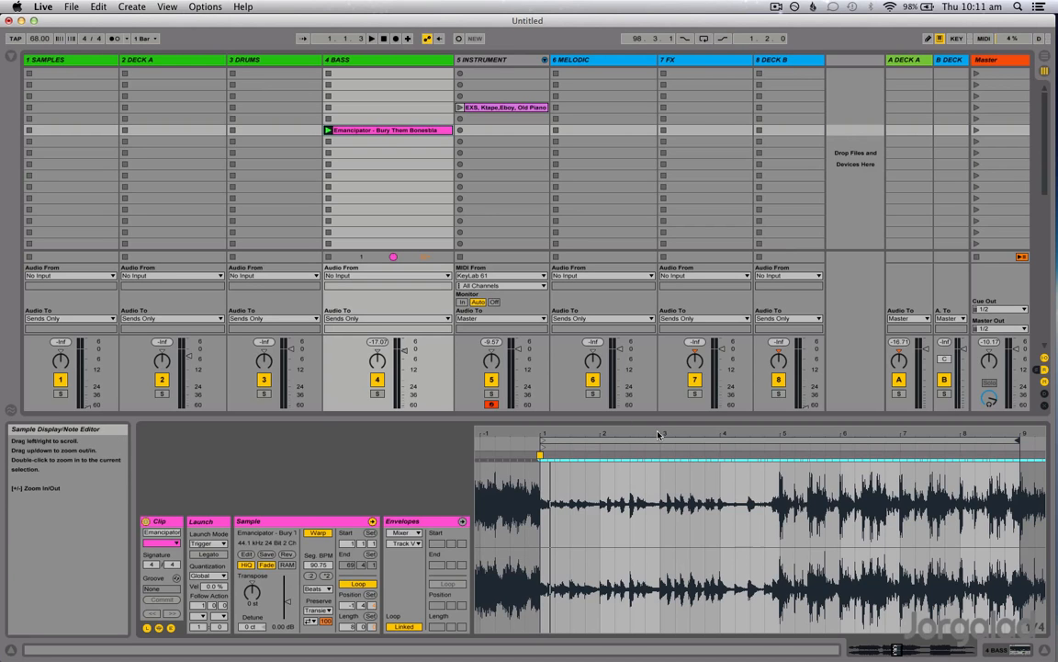
pyautogui.moveTo(657, 440); pyautogui.dragTo(649, 432)
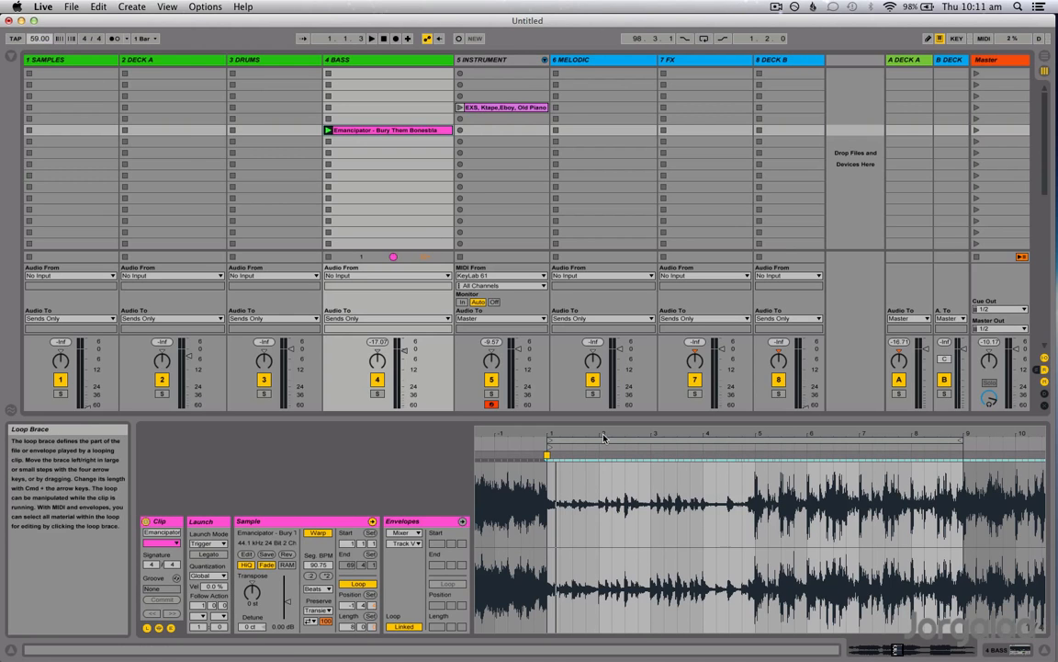
# Audition the first two bars of the looped sample in short passages to compare them with notes from the instrument track
pyautogui.moveTo(603, 435); pyautogui.dragTo(604, 478)
pyautogui.press('space')
pyautogui.moveTo(593, 436); pyautogui.dragTo(701, 430)
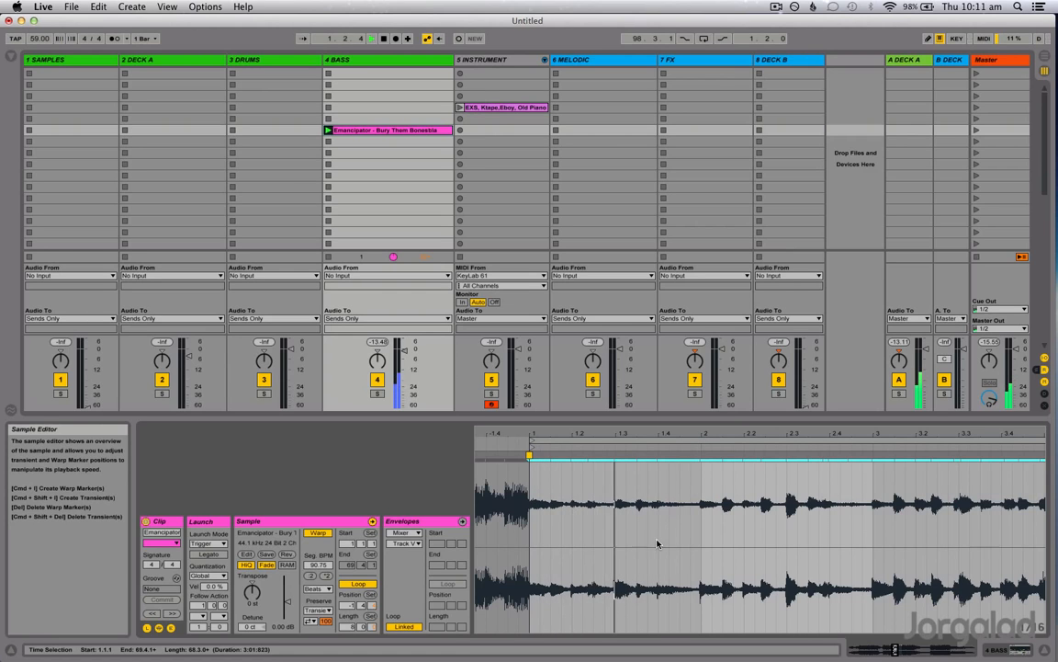
pyautogui.press('space')
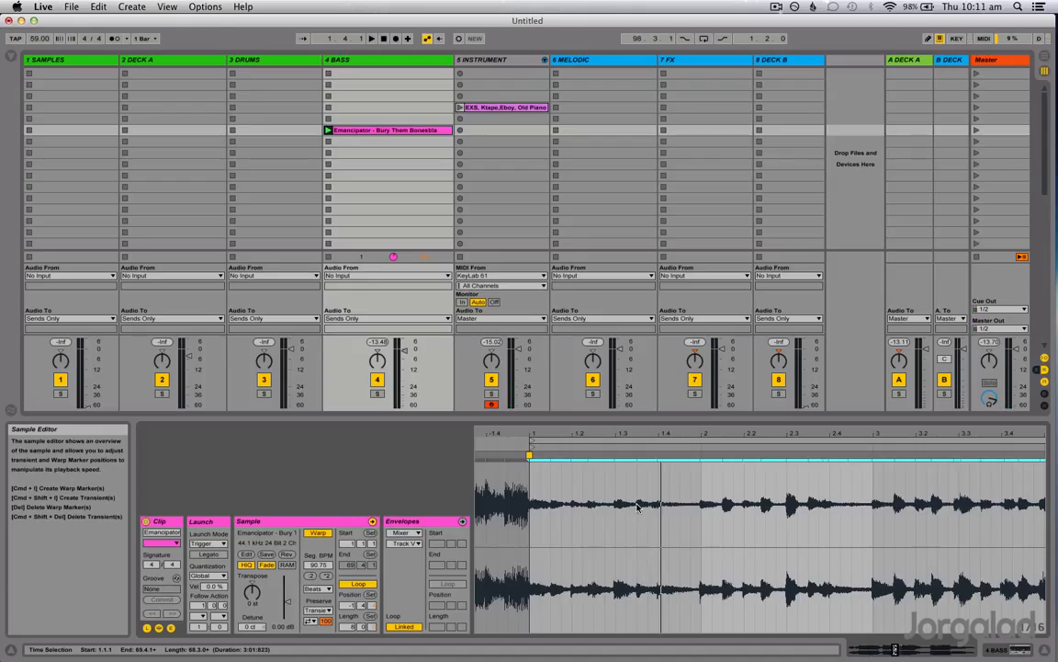
pyautogui.press('space')
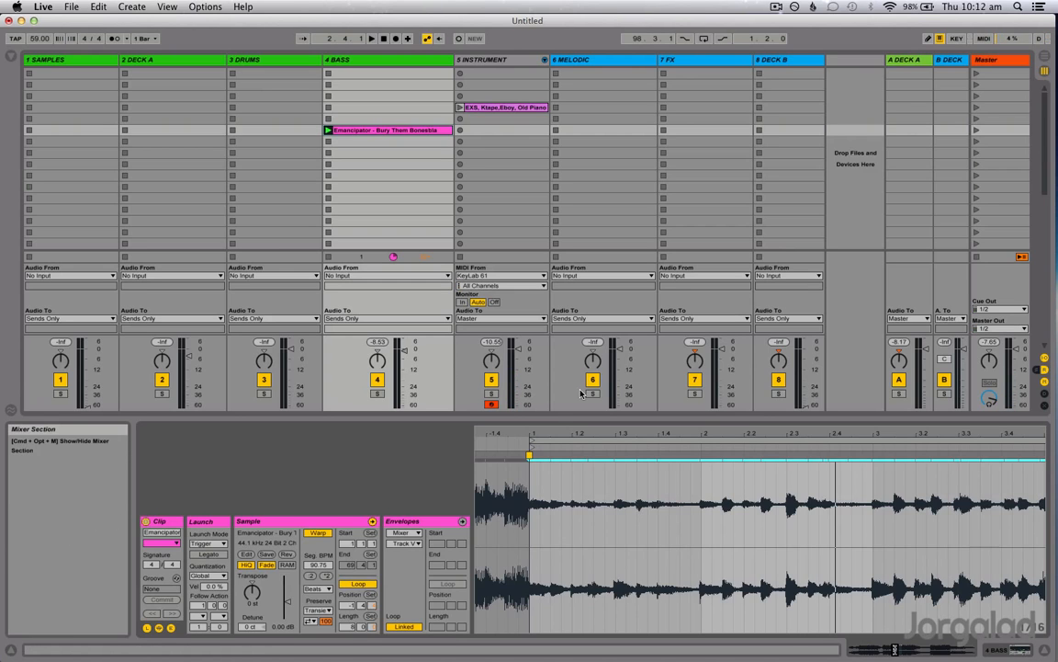
# Launch the Old Piano MIDI clip on the Instrument track and mute the Bass track to hear the piano part alone
pyautogui.click(460, 106)
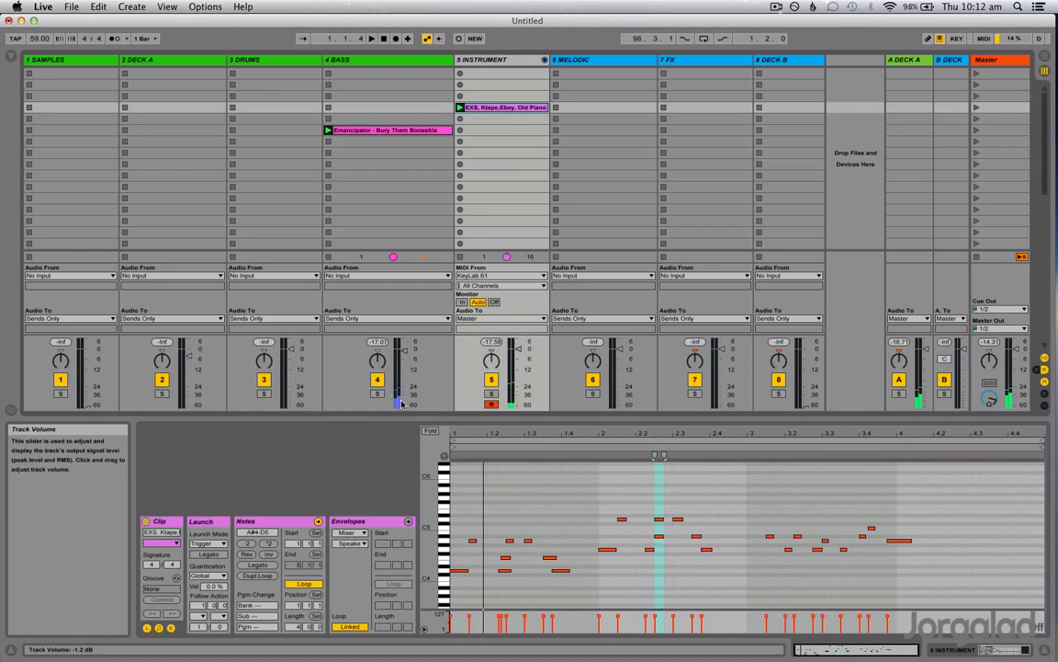
pyautogui.click(377, 378)
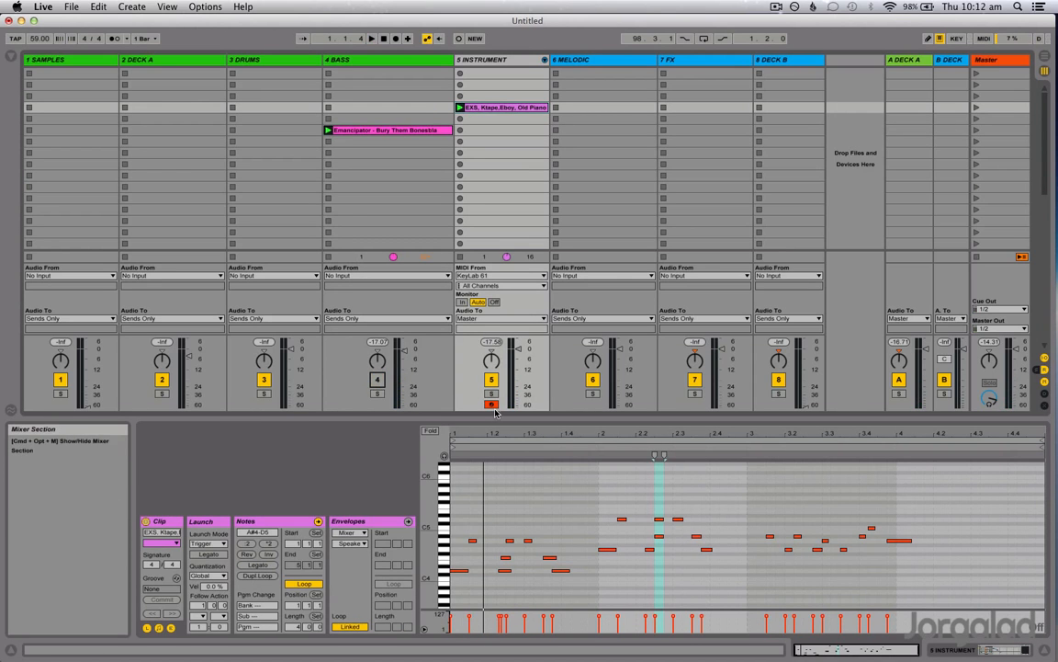
pyautogui.click(545, 565)
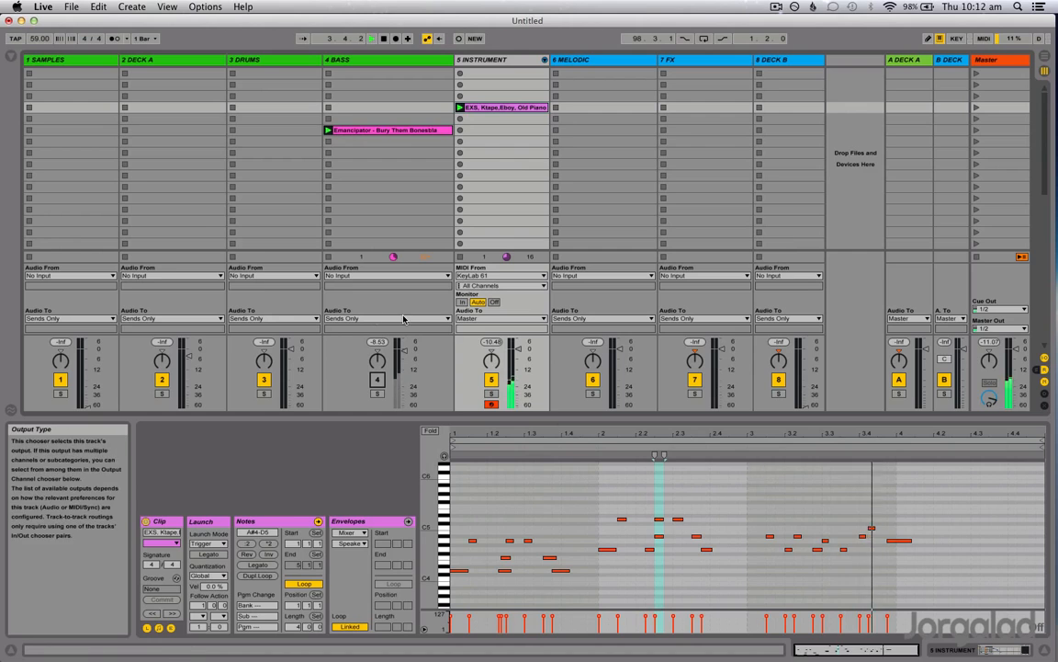
# Set the Live Set's tempo to 91.00 BPM and stop the Emancipator clip on the Bass track
pyautogui.moveTo(41, 39); pyautogui.dragTo(41, 33)
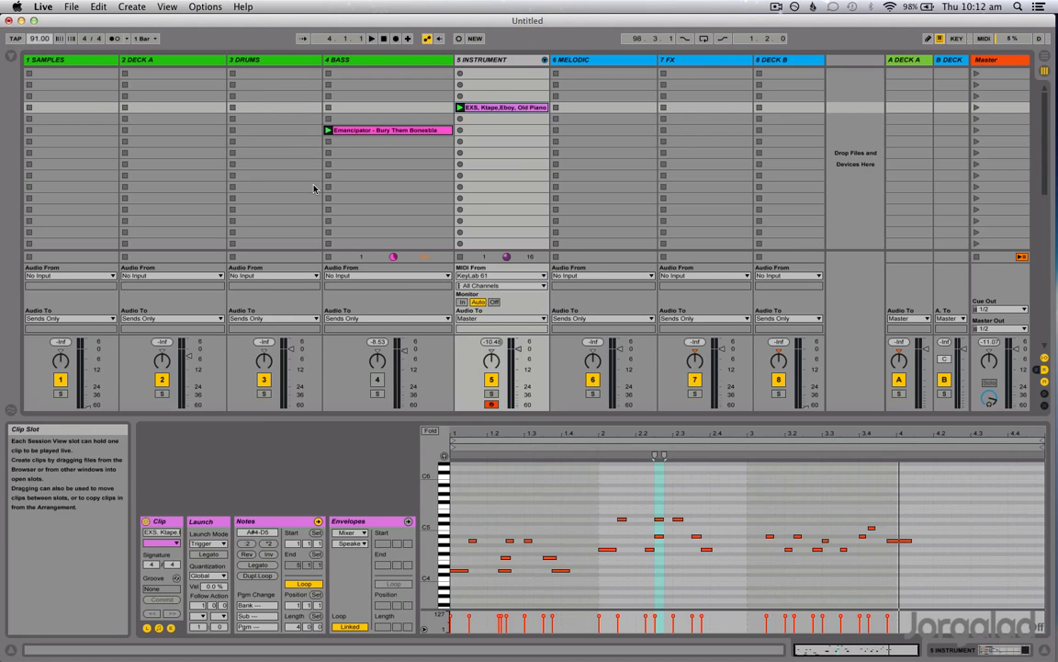
pyautogui.click(330, 257)
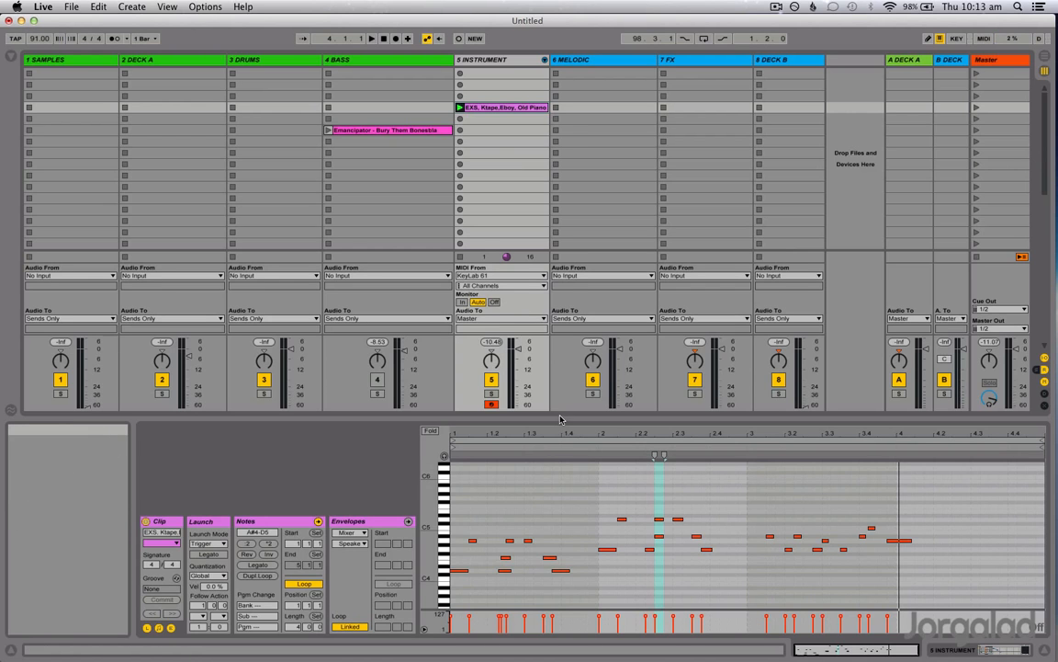
# Enlarge the piano clip's note editor, inspect individual notes in the first bar and play the clip through
pyautogui.moveTo(560, 419); pyautogui.dragTo(574, 372)
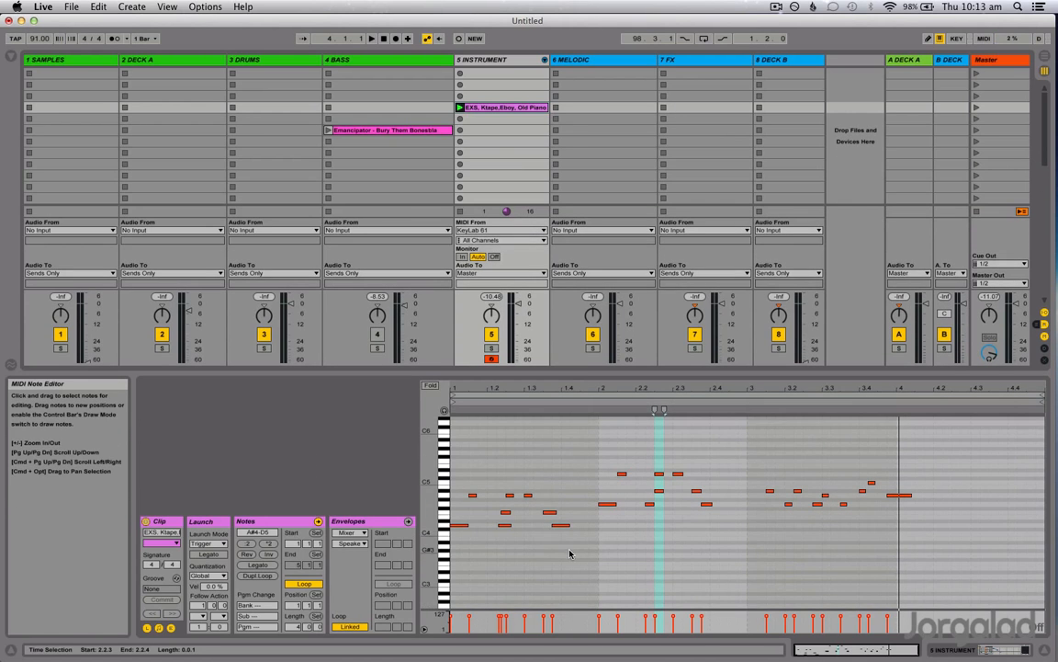
pyautogui.click(674, 549)
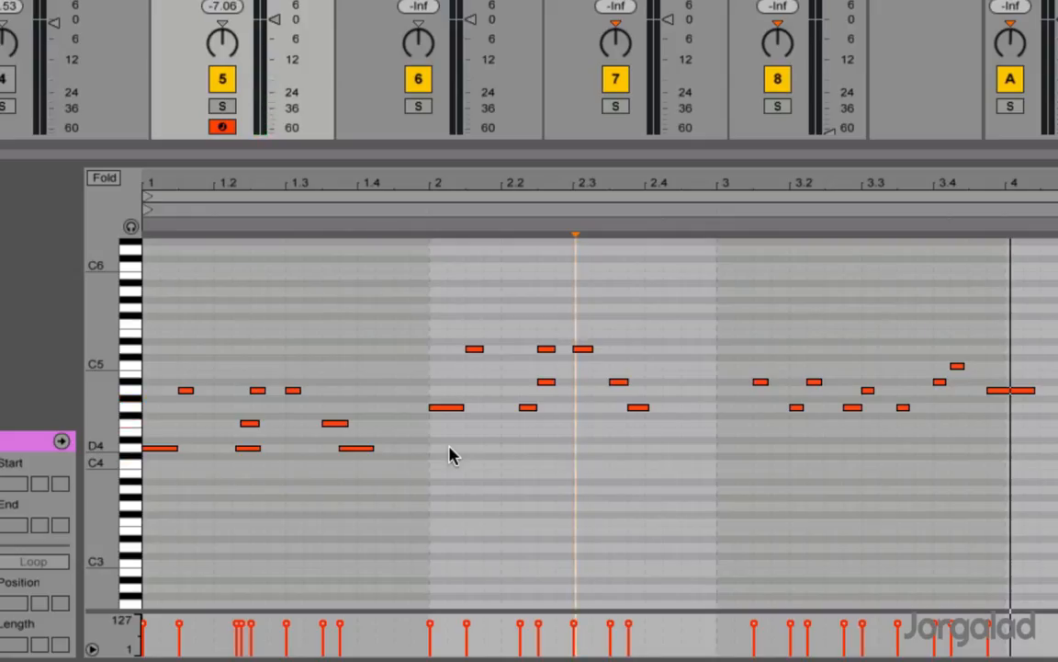
pyautogui.click(250, 424)
pyautogui.click(186, 391)
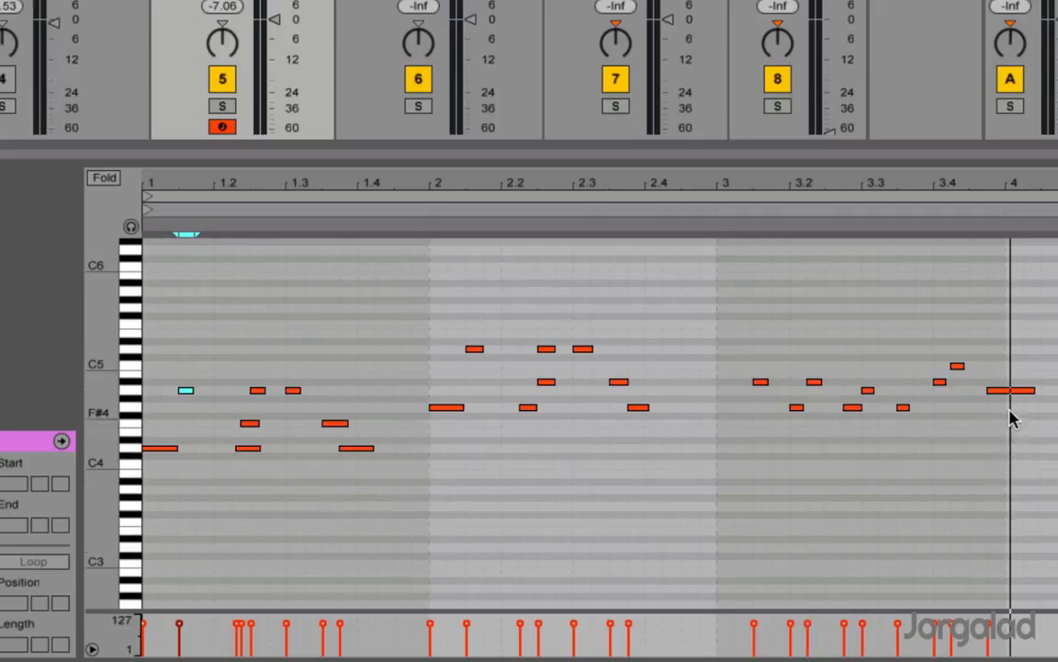
pyautogui.press('space')
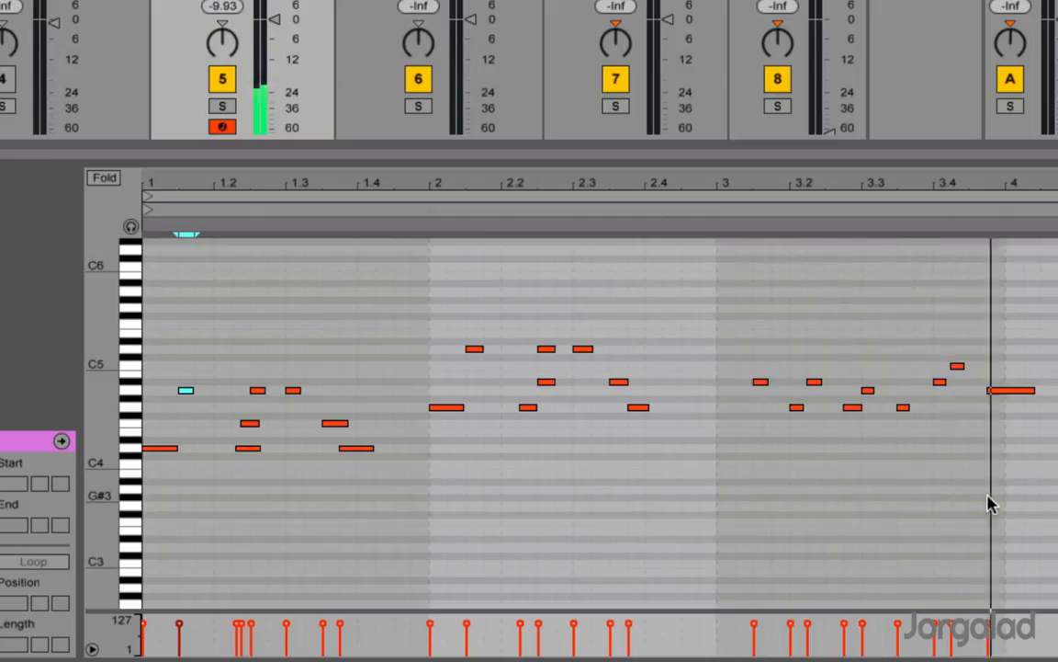
# Compare the long final note at bar 4 with the first two notes of bar 1 to examine the melody's key
pyautogui.click(1015, 397)
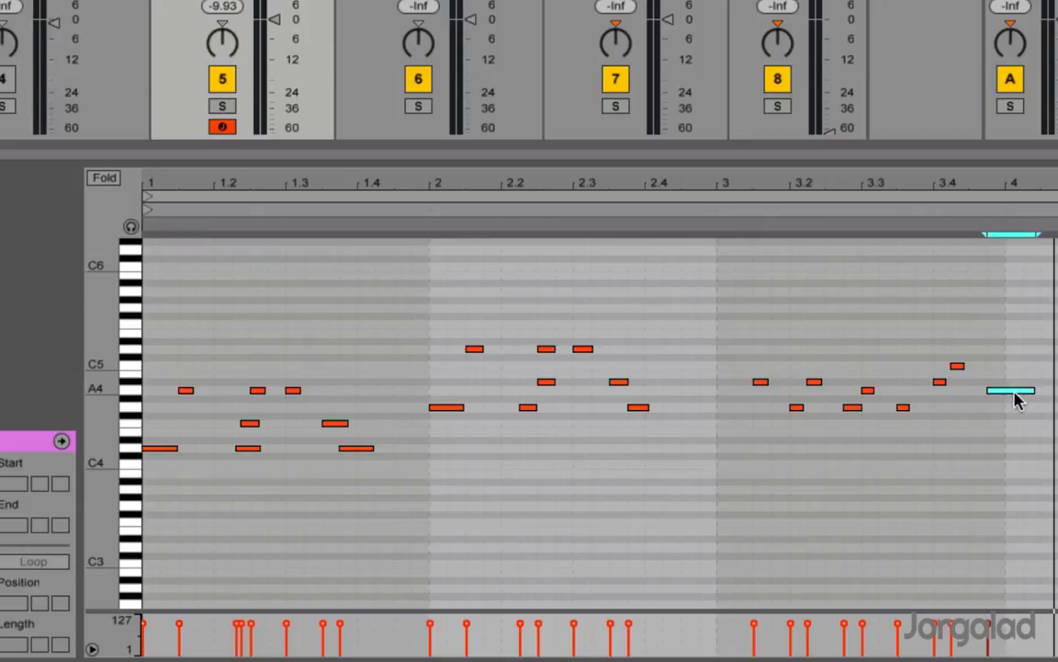
pyautogui.click(185, 391)
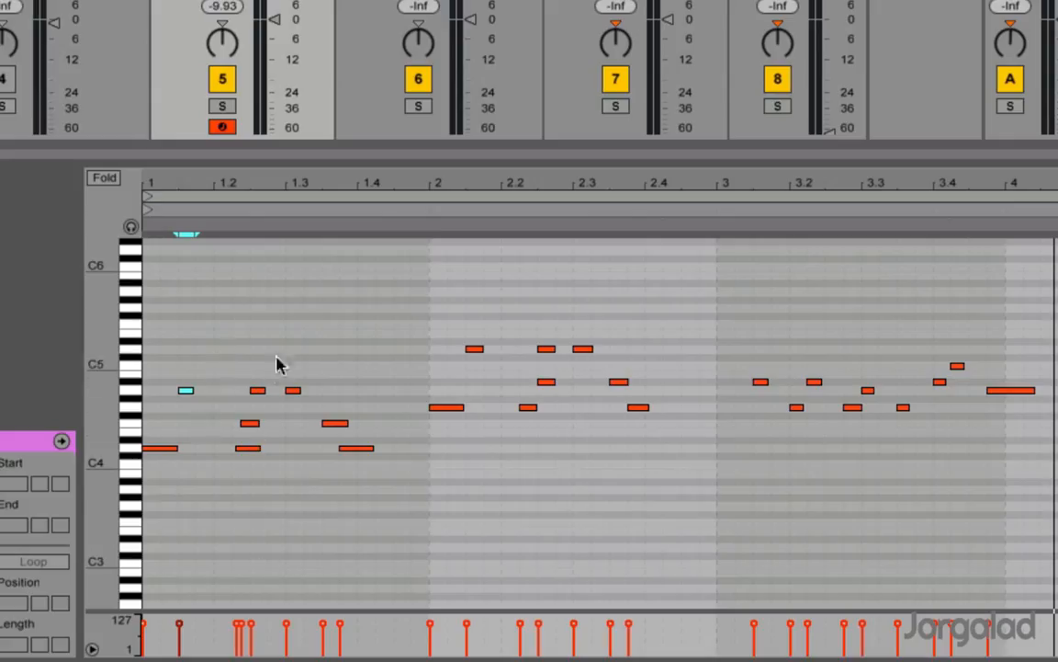
pyautogui.click(163, 451)
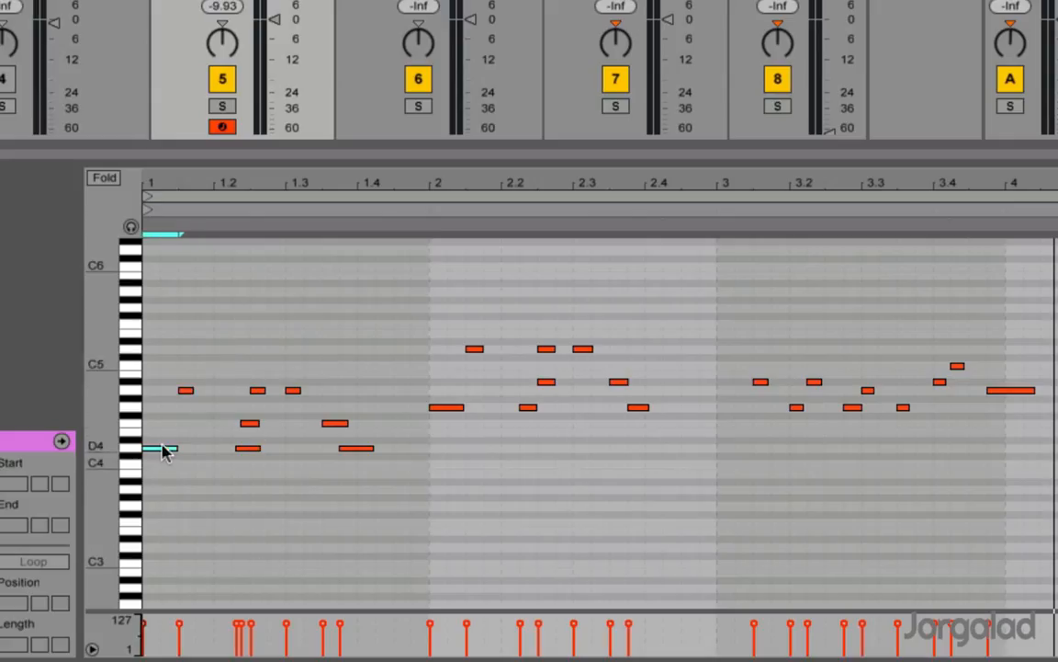
pyautogui.click(188, 392)
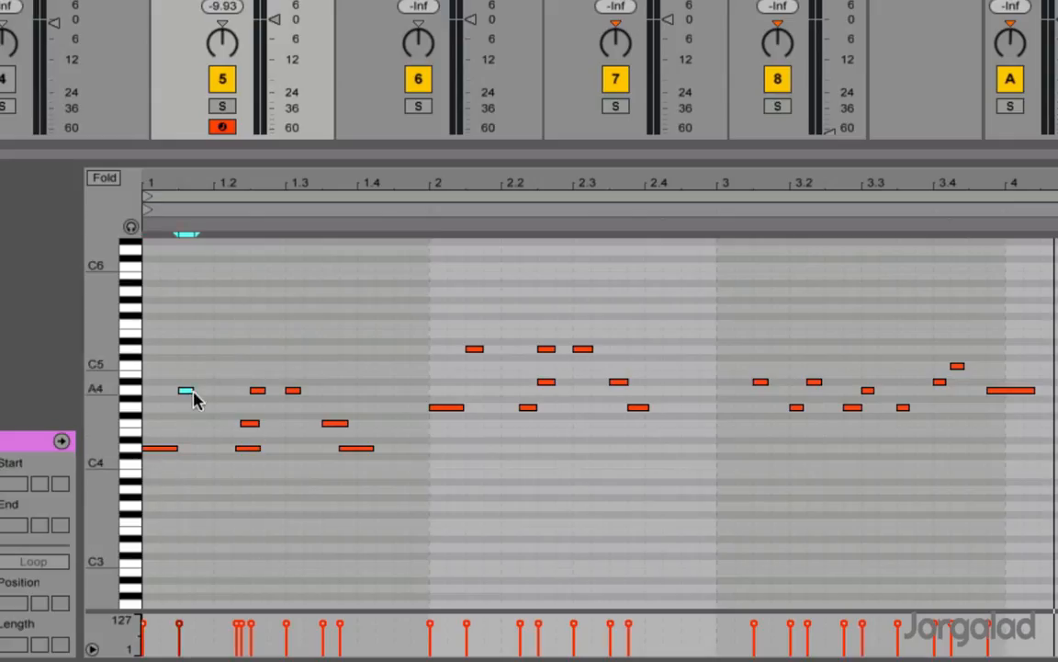
pyautogui.click(1013, 395)
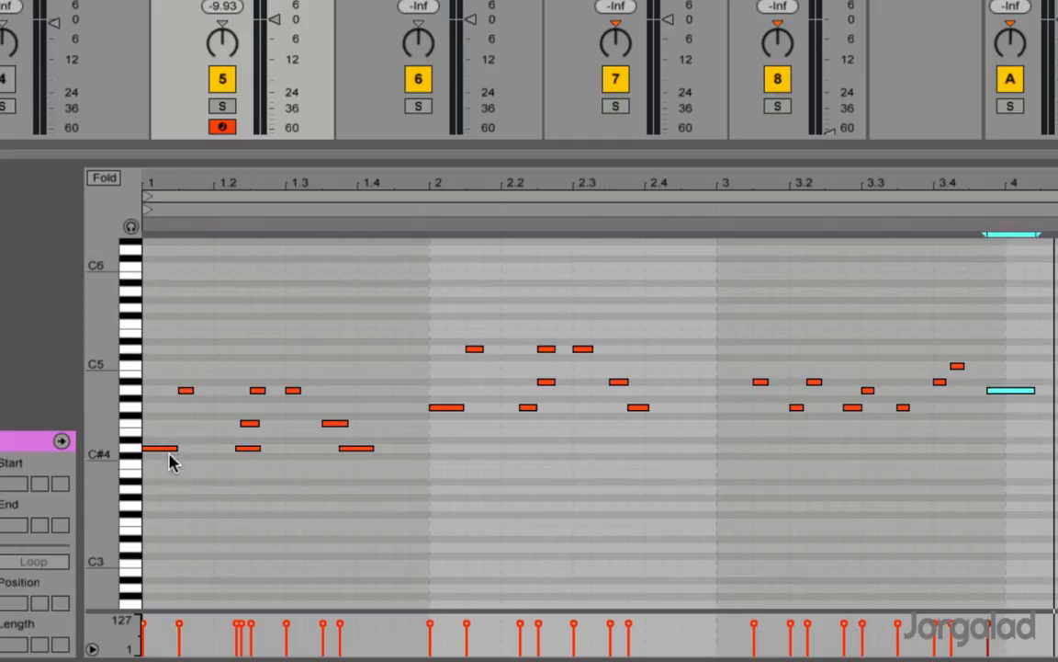
pyautogui.click(184, 392)
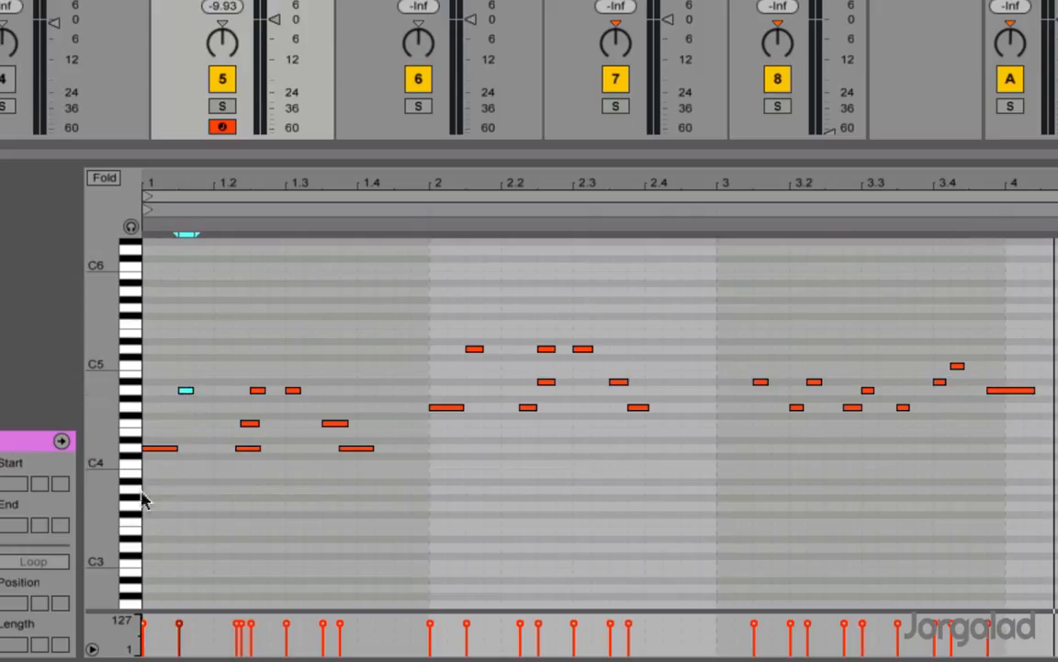
pyautogui.click(169, 448)
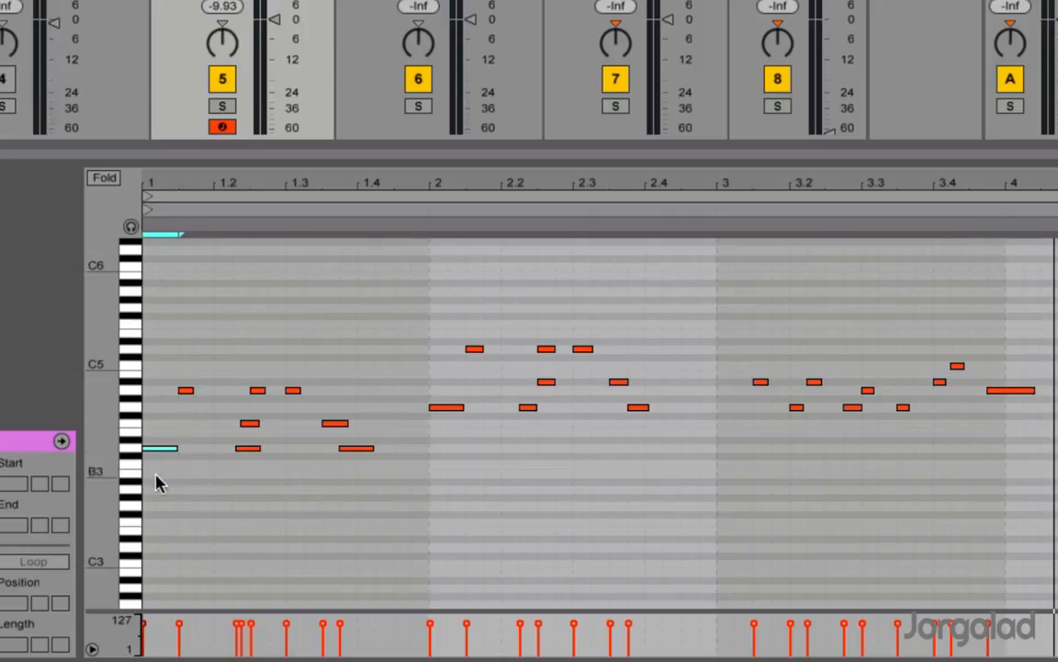